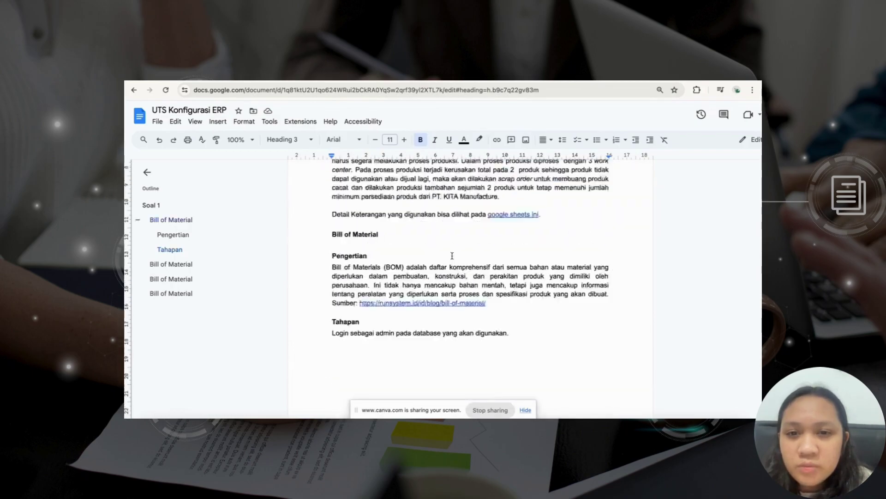
Hide the Docs menus and zoom in to read the Pengertian and Tahapan sections.
key(ctrl+shift+f)
scroll(452, 256, down, 5)
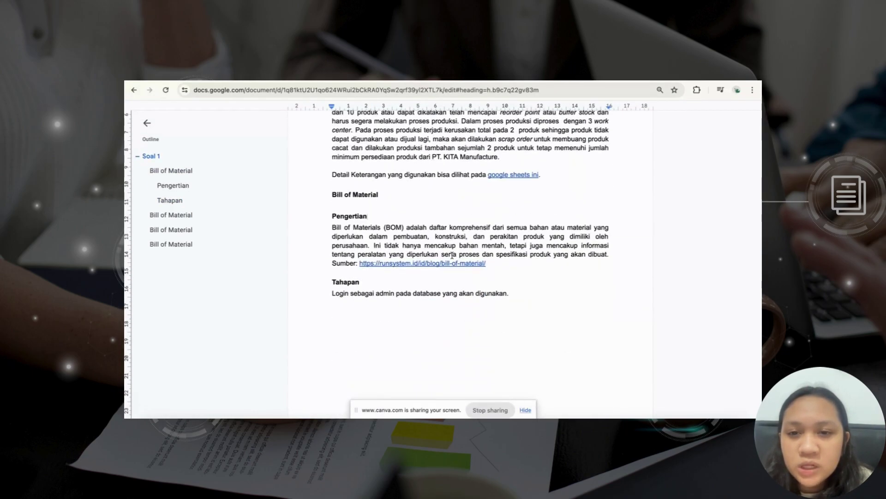
scroll(452, 256, down, 2)
key(ctrl+plus)
key(ctrl+plus)
key(ctrl+plus)
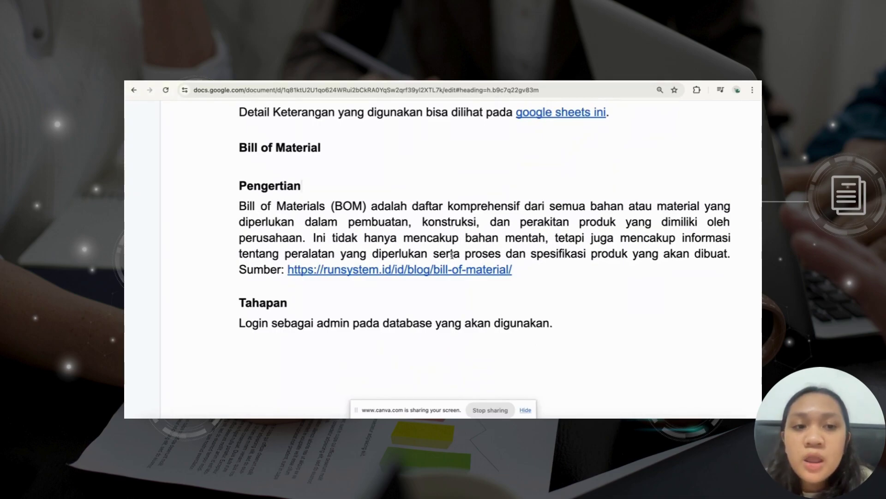
scroll(452, 255, right, 2)
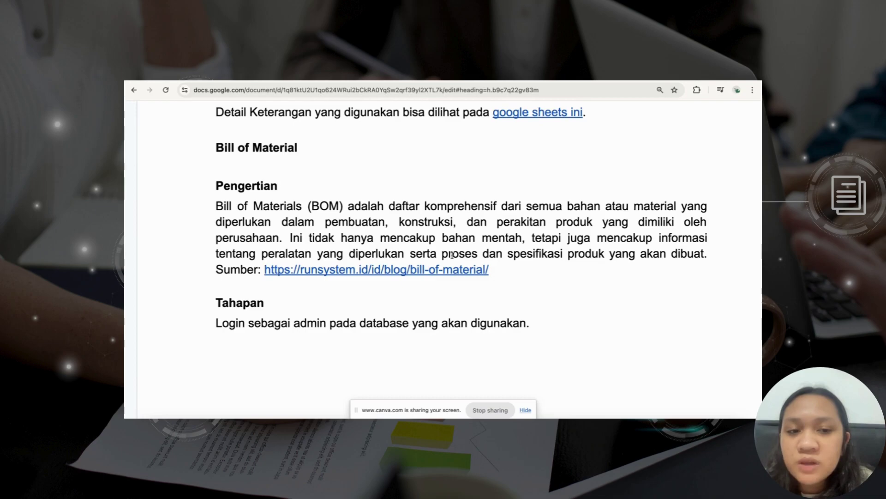
Zoom the guide back to normal size and bring the Odoo login screenshot into view.
scroll(451, 255, down, 8)
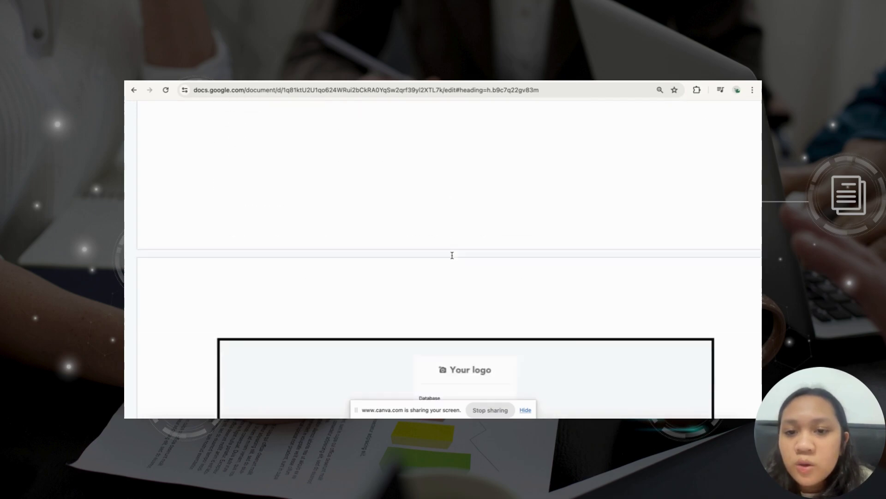
key(ctrl+minus)
scroll(452, 256, up, 3)
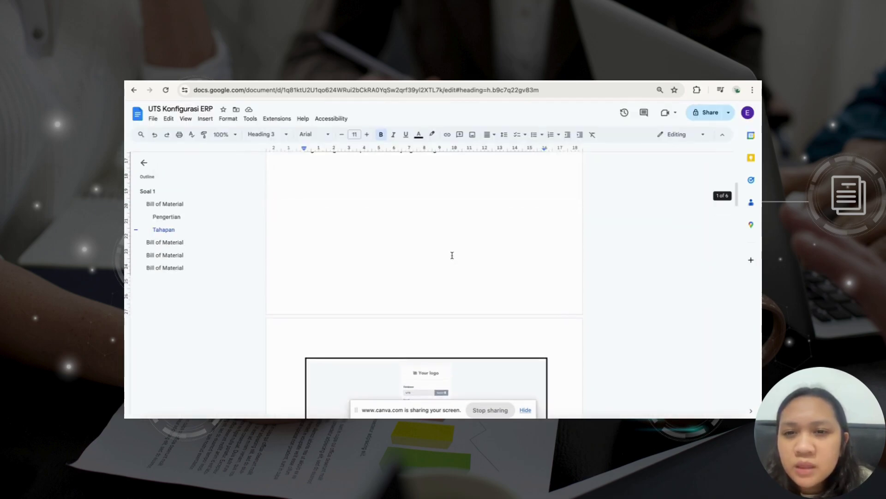
click(258, 81)
Log out of Odoo, sign into the UTS database with the saved admin login, and dismiss the password warning.
click(748, 111)
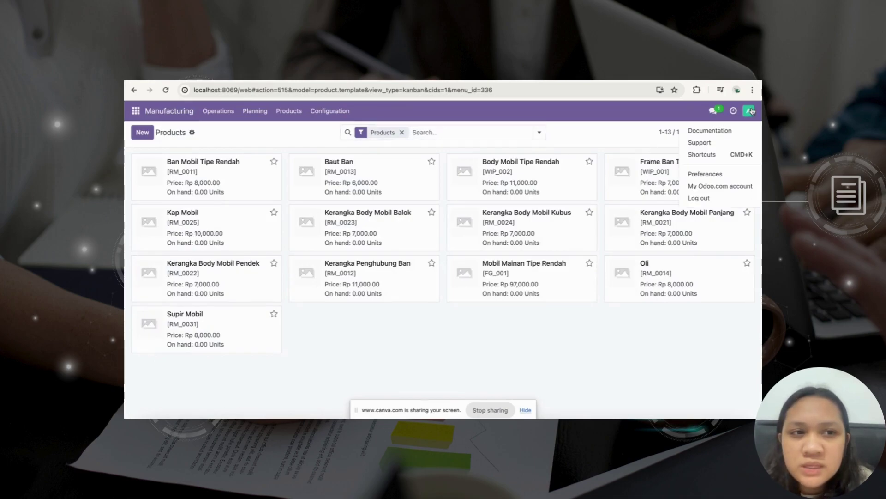
click(699, 200)
click(438, 191)
click(416, 191)
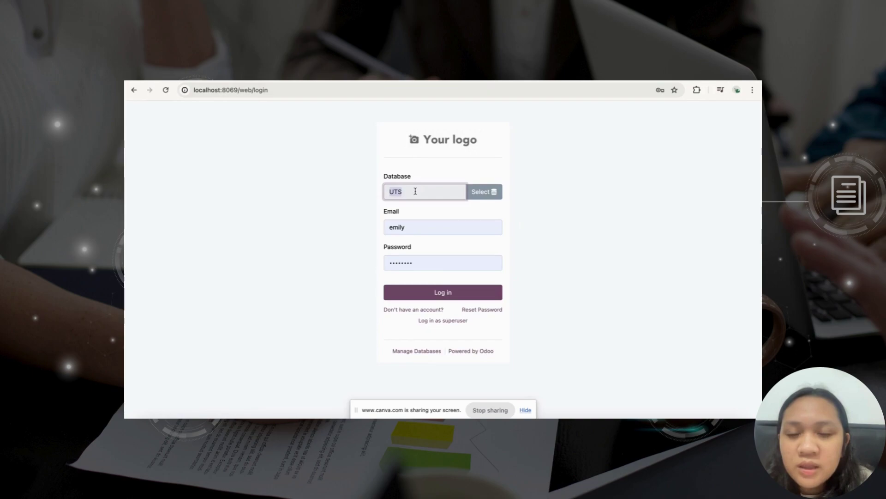
click(412, 227)
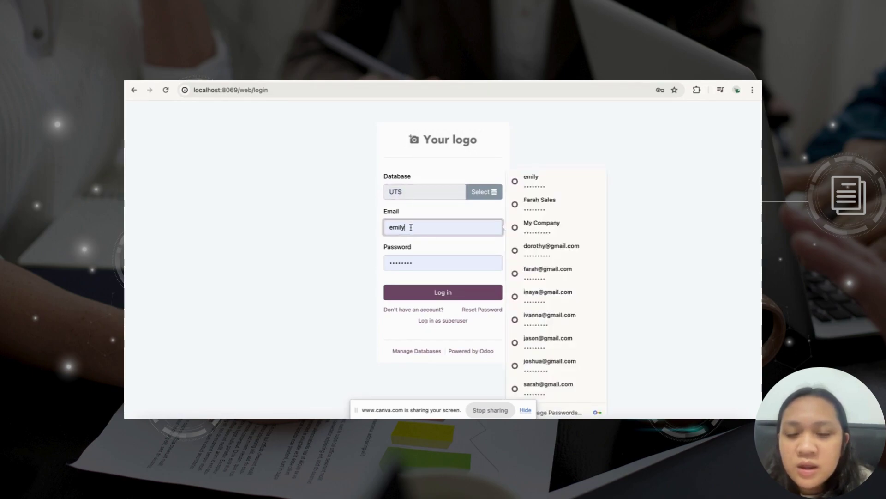
click(426, 291)
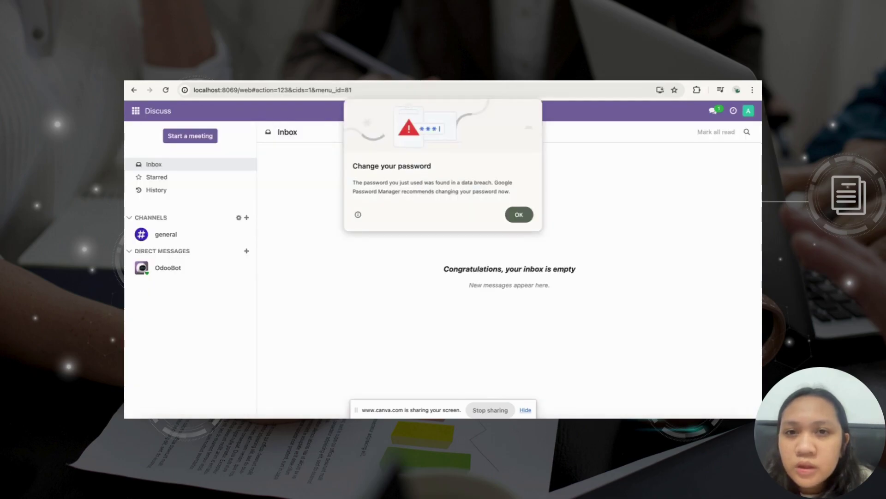
click(518, 215)
Scroll the guide to the 'Aktifkan 5 Modul' step.
click(461, 97)
scroll(471, 252, down, 10)
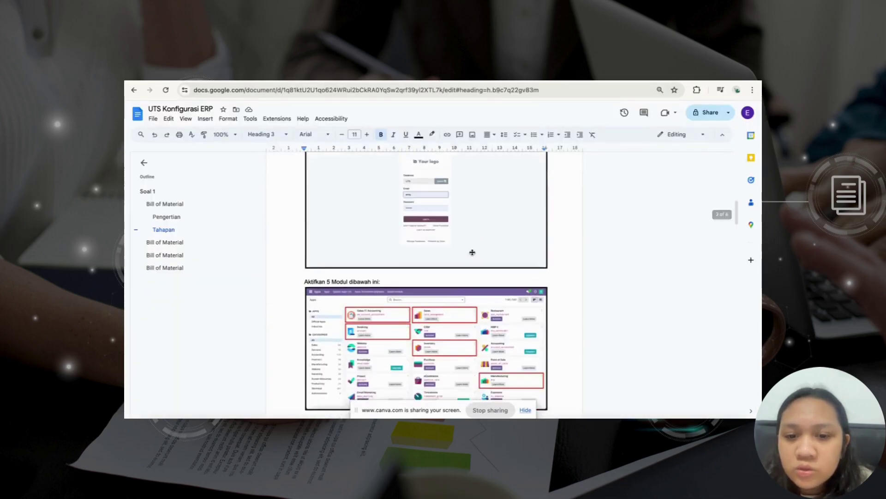
scroll(472, 252, up, 3)
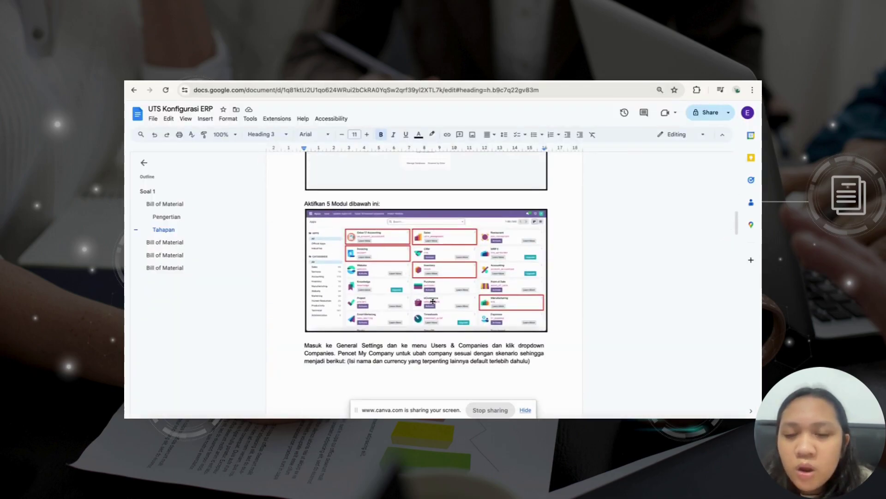
ctrl+scroll(402, 257, up, 6)
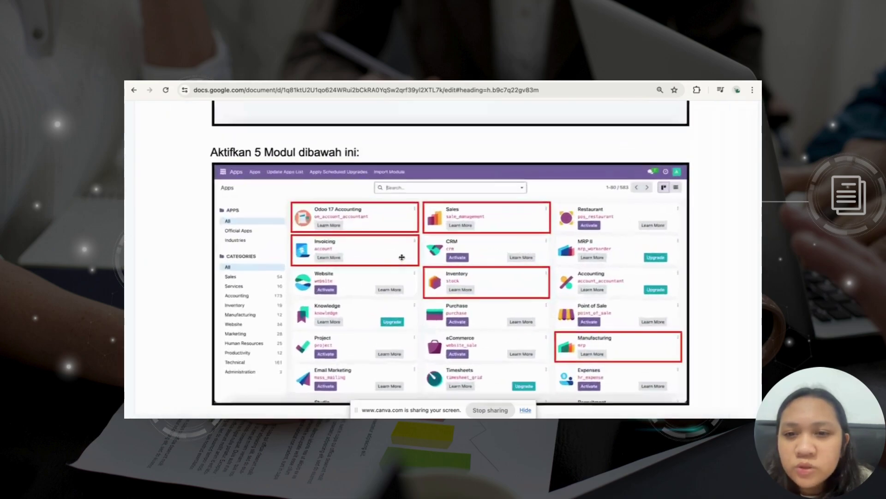
Open Odoo's Apps module list from the app menu.
key(ctrl+Tab)
click(136, 111)
click(162, 218)
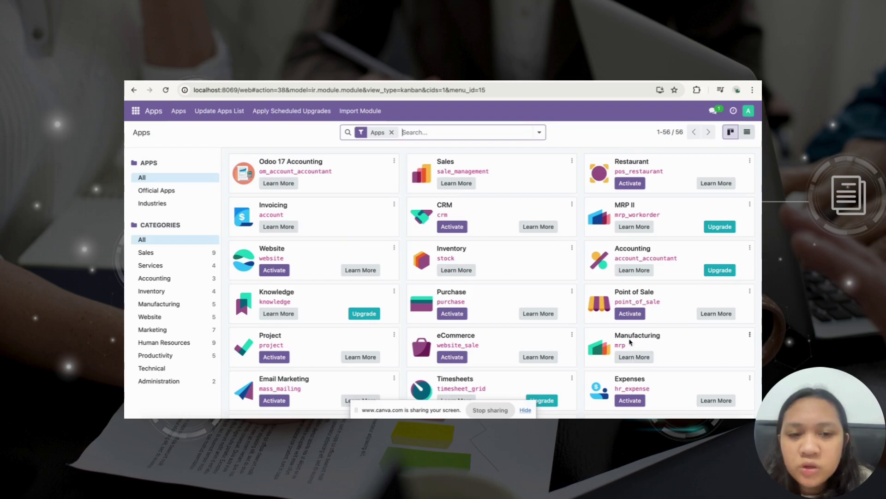
Open Odoo's Settings app, checking the next instruction in the guide.
click(135, 112)
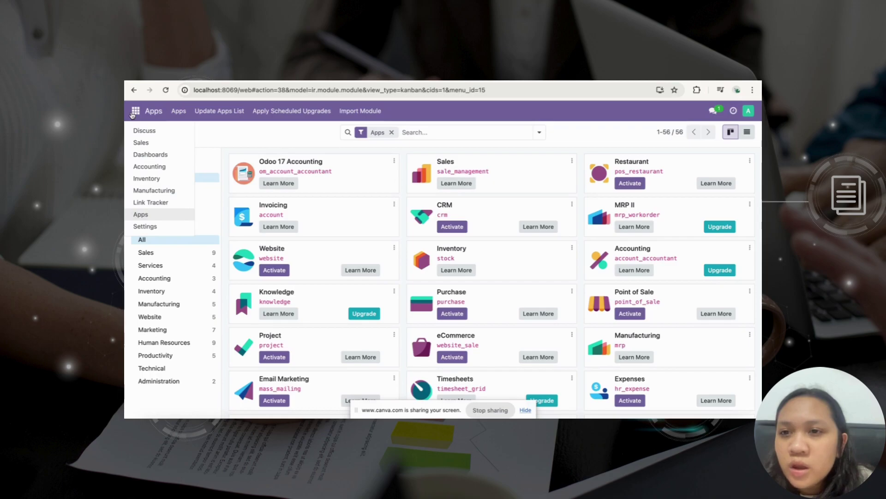
click(159, 226)
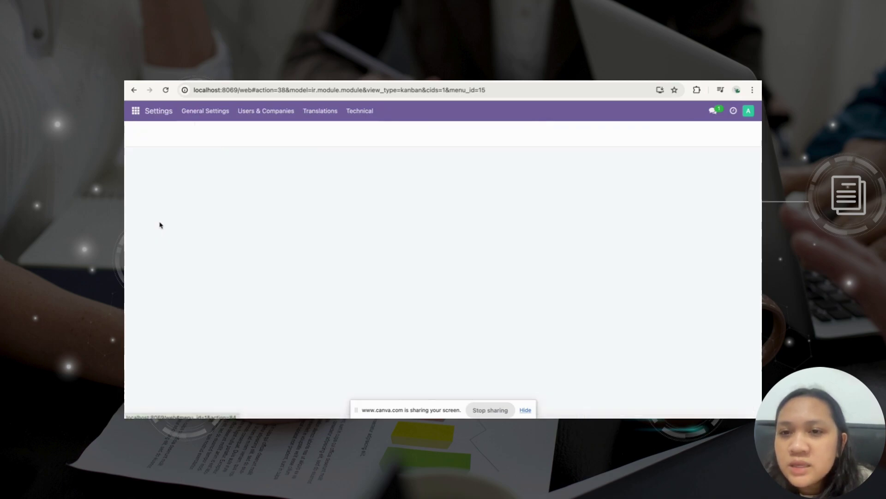
click(388, 84)
scroll(415, 263, down, 5)
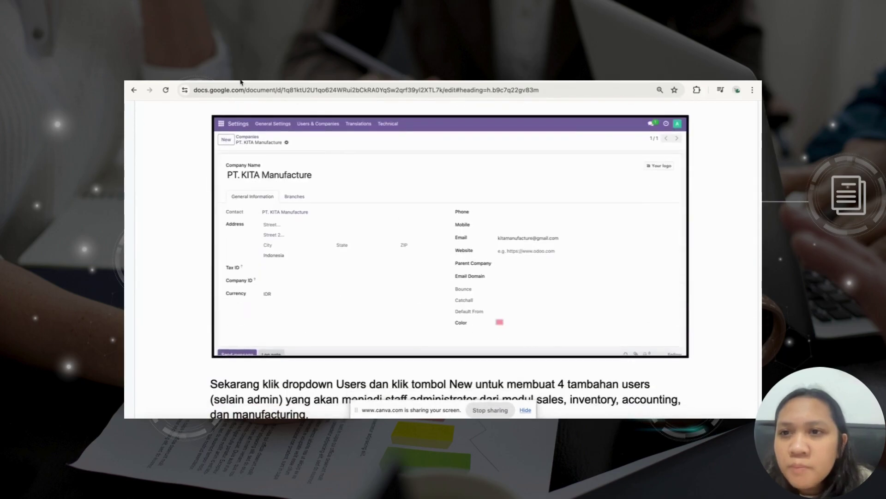
click(241, 82)
Open the PT. KITA Manufacture company and confirm Indonesia as country and IDR as currency.
click(279, 112)
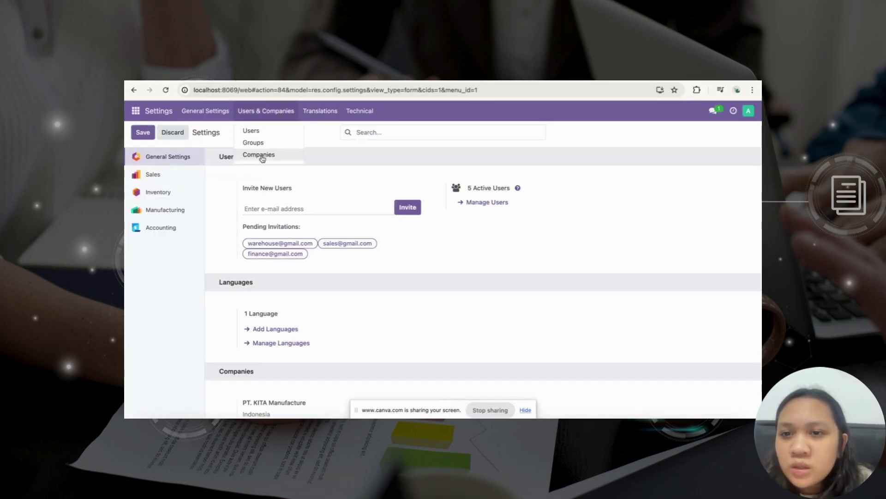
click(263, 157)
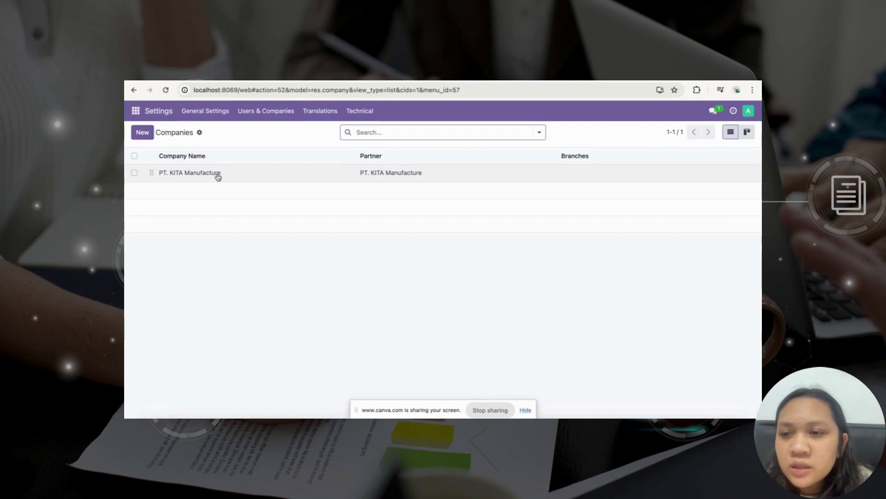
click(218, 175)
drag(144, 179, 267, 174)
click(268, 174)
scroll(267, 174, down, 2)
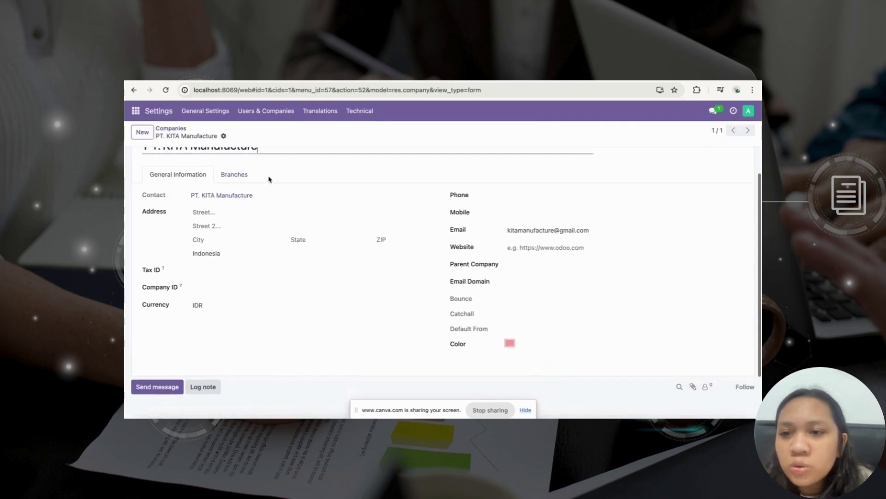
scroll(269, 179, up, 2)
drag(268, 176, 143, 175)
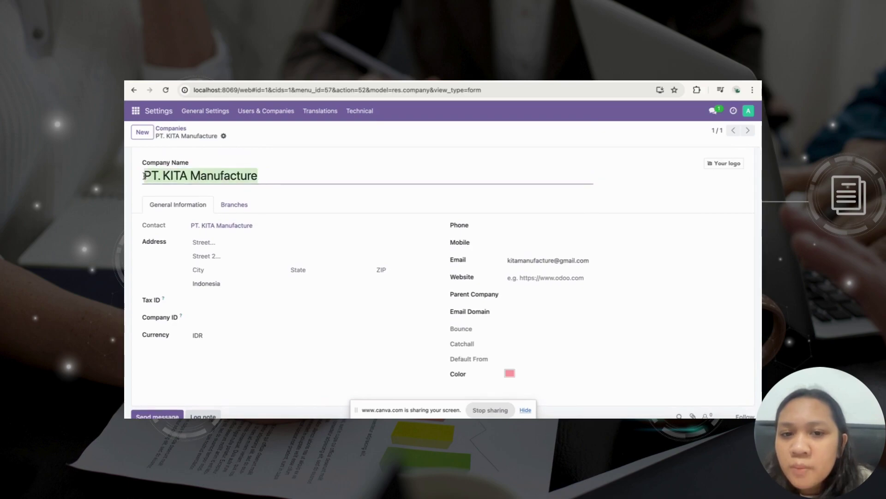
scroll(175, 240, down, 1)
click(217, 316)
click(212, 345)
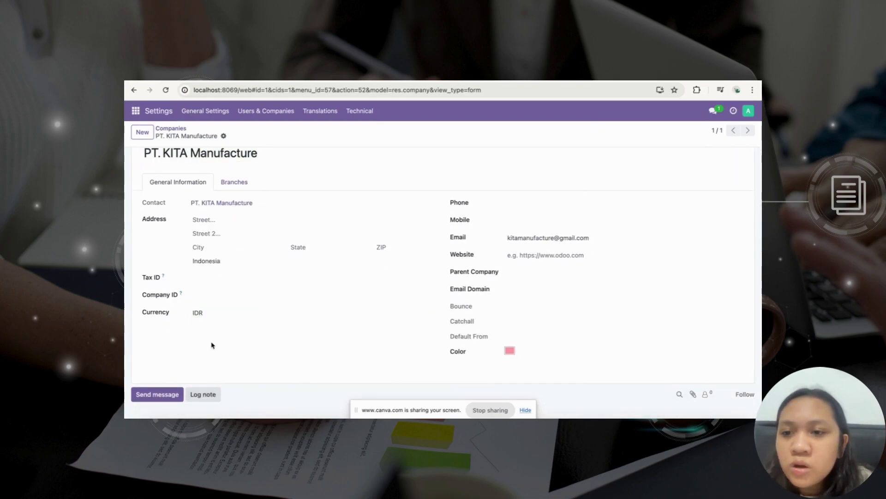
scroll(267, 279, up, 1)
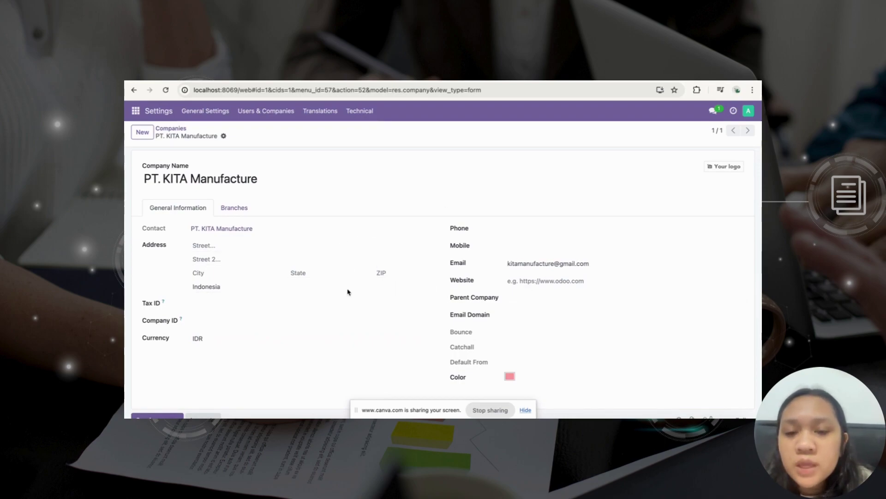
Open the Users list and review the finance user's access rights.
click(265, 111)
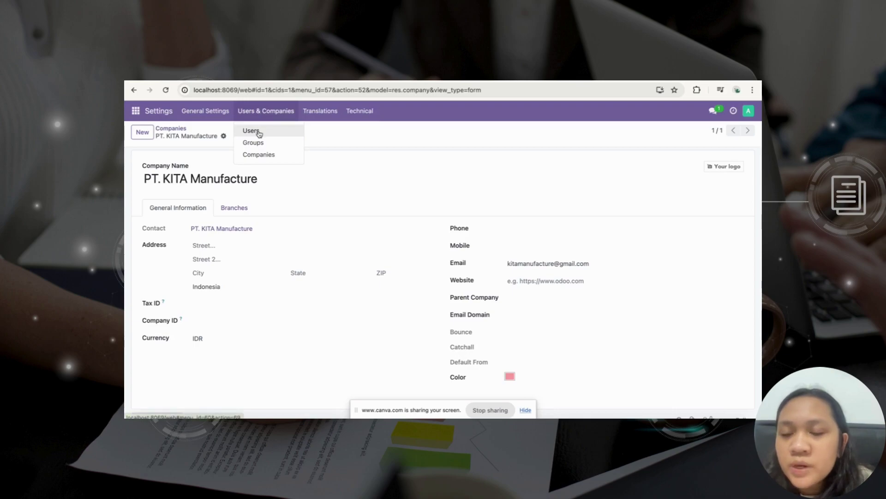
click(259, 134)
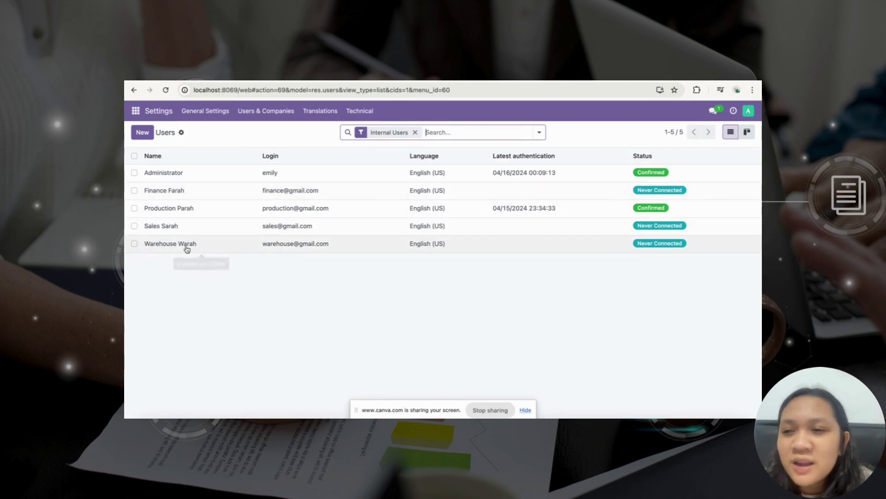
click(178, 193)
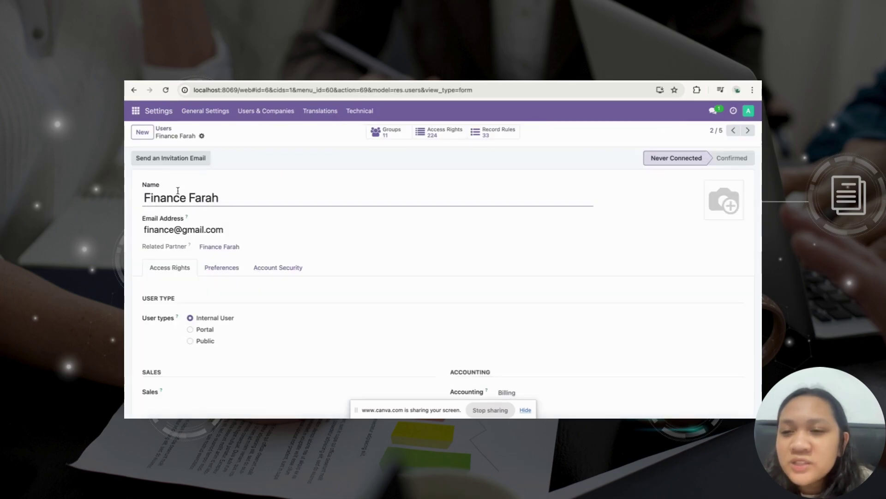
scroll(293, 281, down, 2)
scroll(293, 281, down, 2)
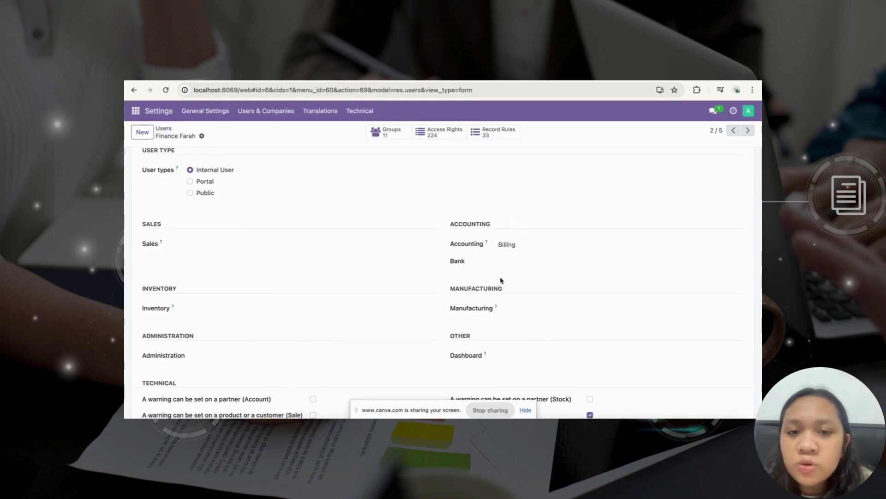
scroll(708, 170, up, 4)
Step through the production, sales and warehouse users, checking each one's access rights.
click(750, 130)
scroll(494, 227, down, 3)
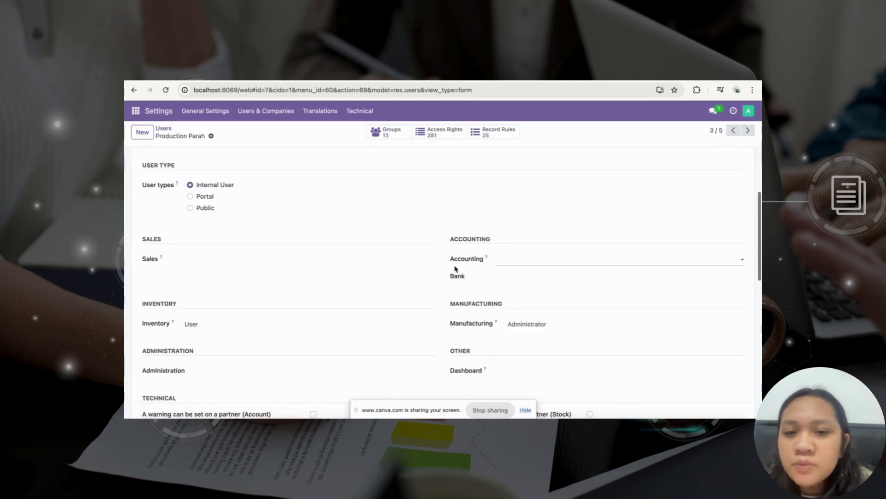
scroll(441, 303, down, 1)
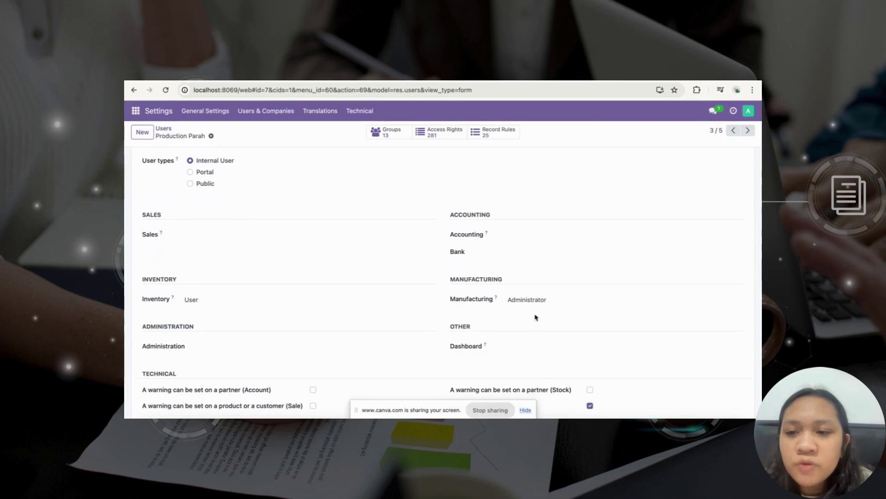
click(748, 130)
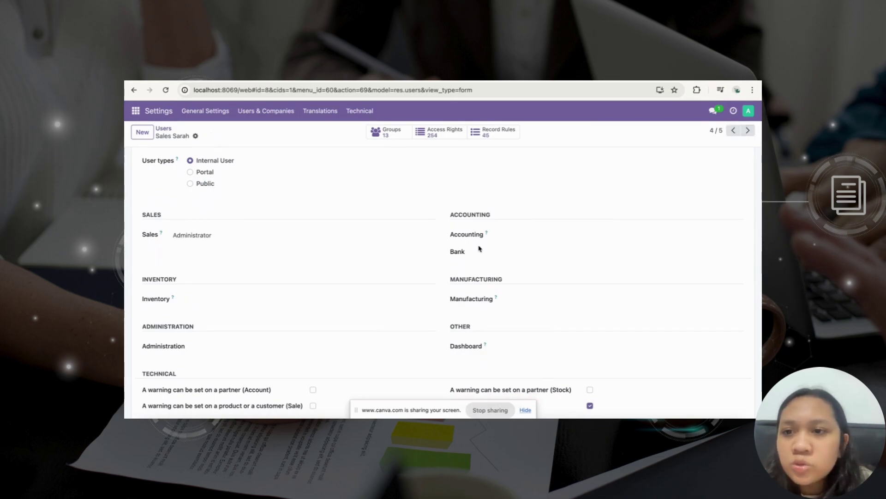
scroll(479, 248, up, 4)
scroll(324, 233, down, 5)
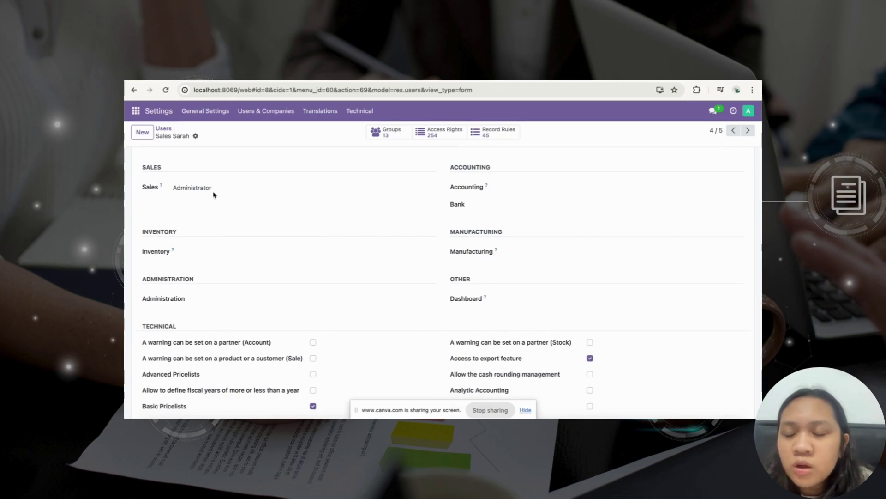
click(748, 130)
scroll(334, 237, down, 5)
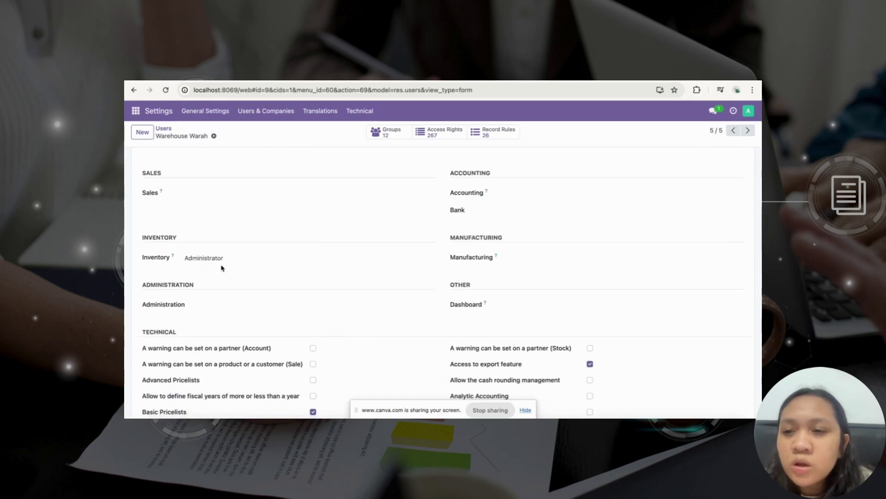
key(ctrl+Tab)
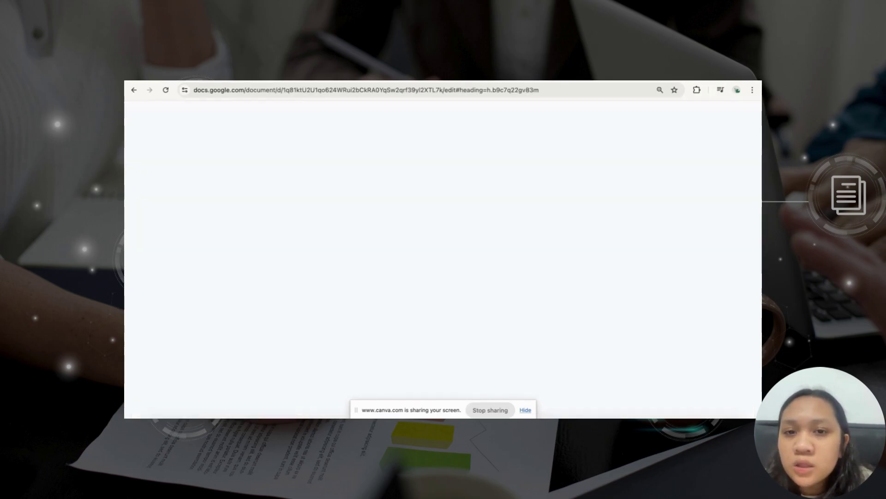
scroll(422, 260, down, 4)
scroll(422, 260, down, 3)
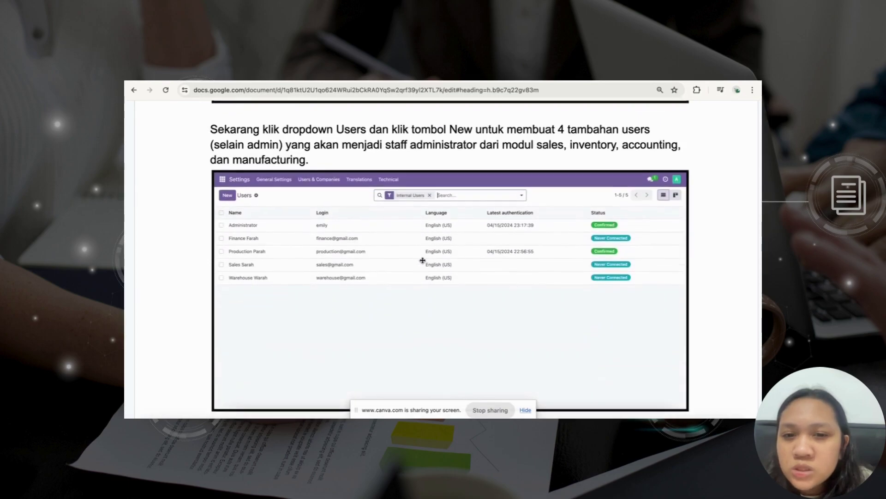
scroll(362, 205, down, 8)
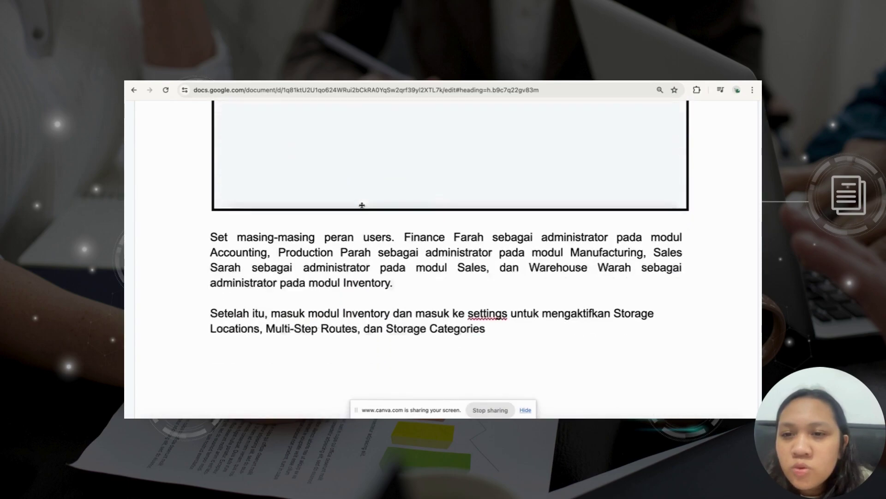
scroll(362, 205, down, 8)
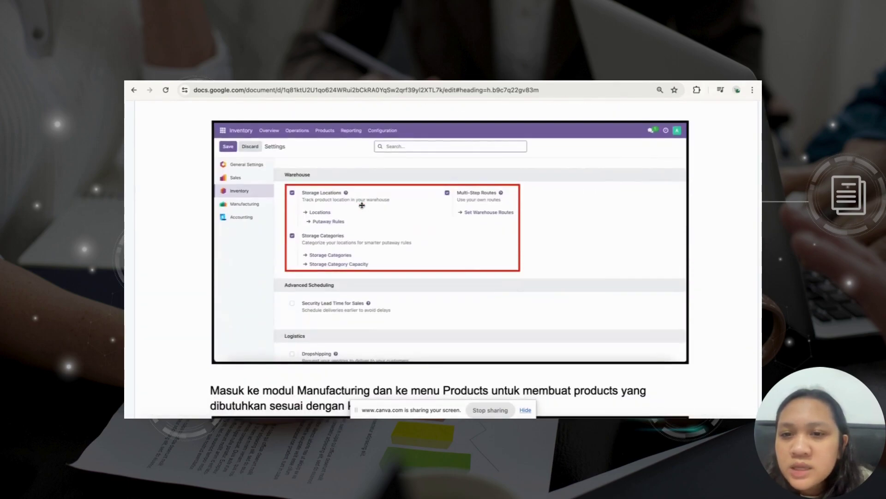
key(ctrl+shift+Tab)
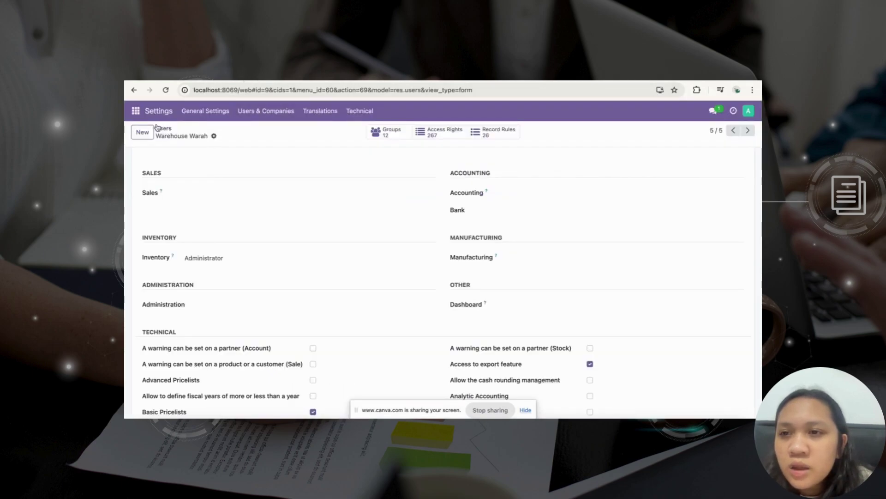
Check that Inventory settings enable Storage Locations, Multi-Step Routes and Storage Categories.
click(135, 111)
click(188, 176)
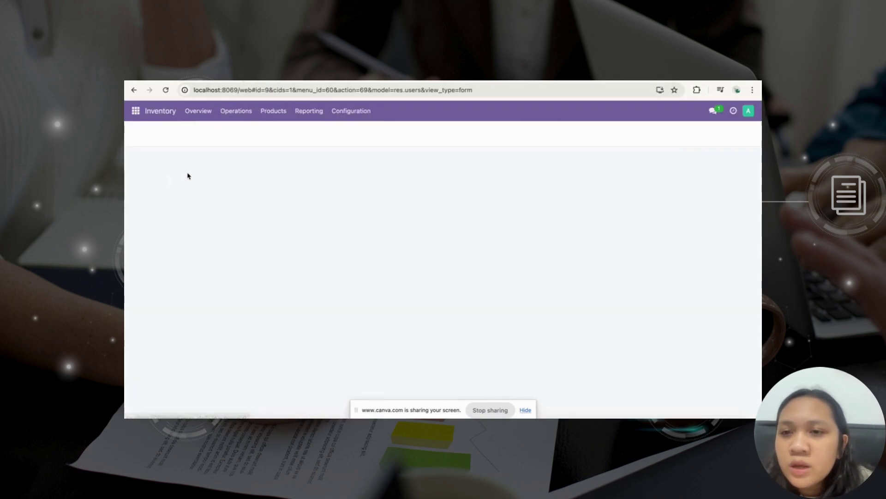
click(344, 112)
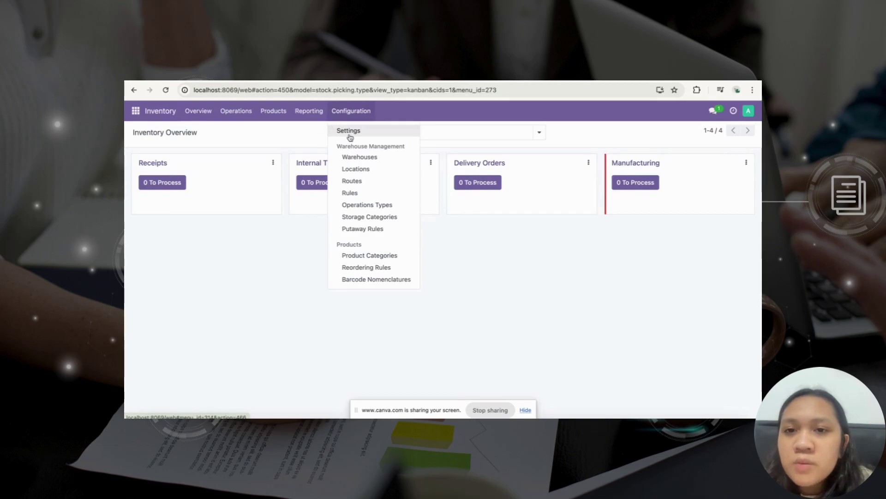
click(349, 131)
scroll(364, 265, down, 15)
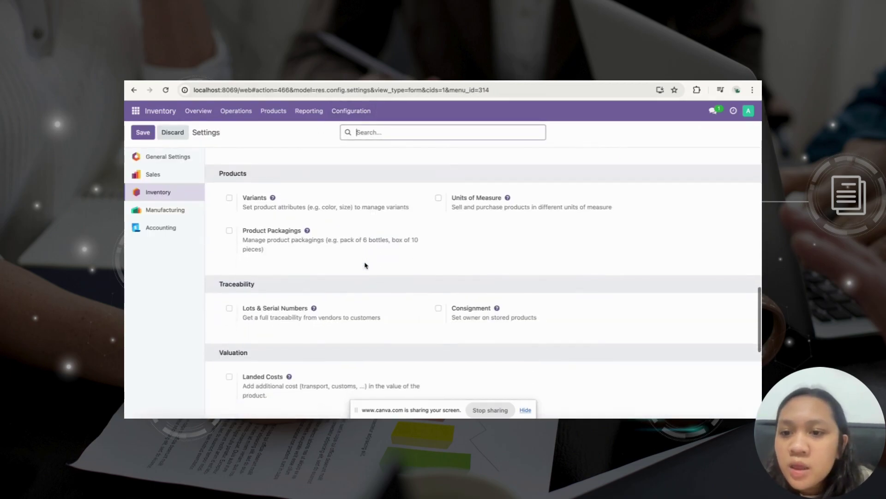
scroll(365, 265, down, 5)
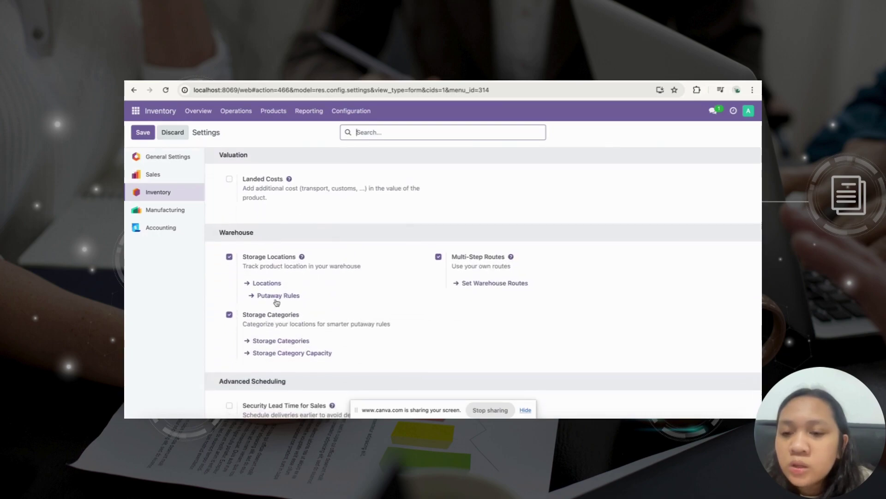
scroll(266, 307, down, 1)
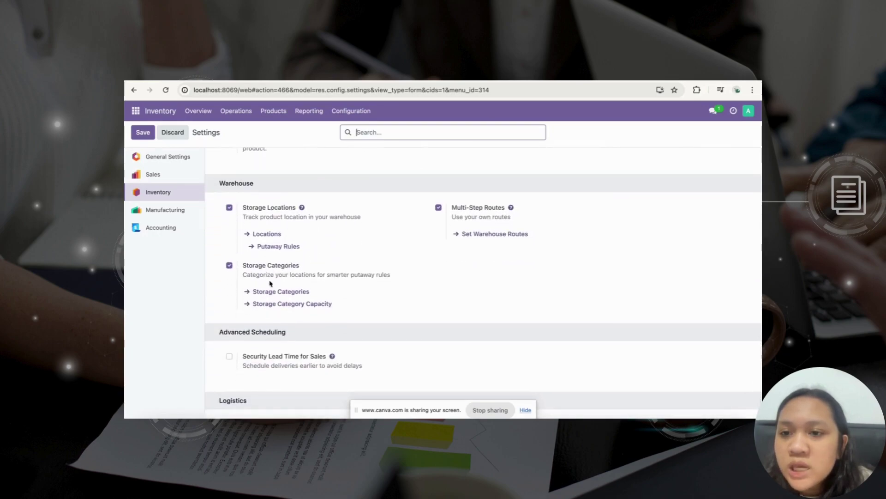
mouse_move(266, 209)
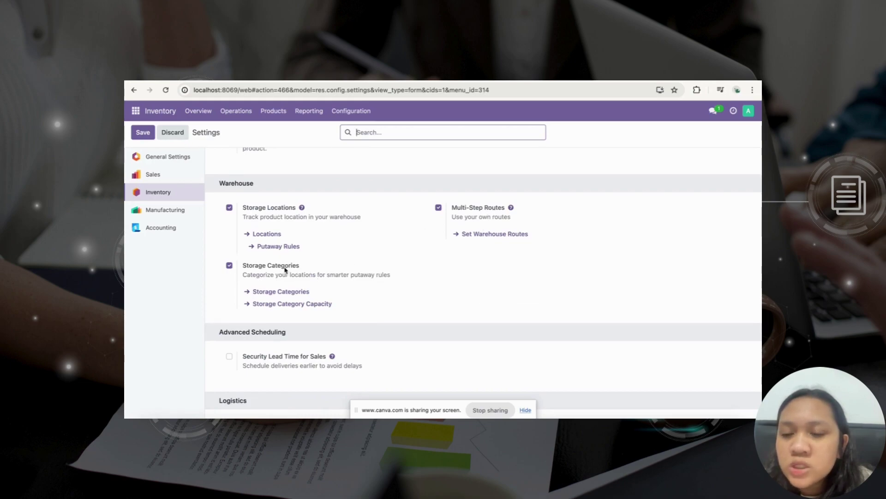
scroll(285, 270, down, 1)
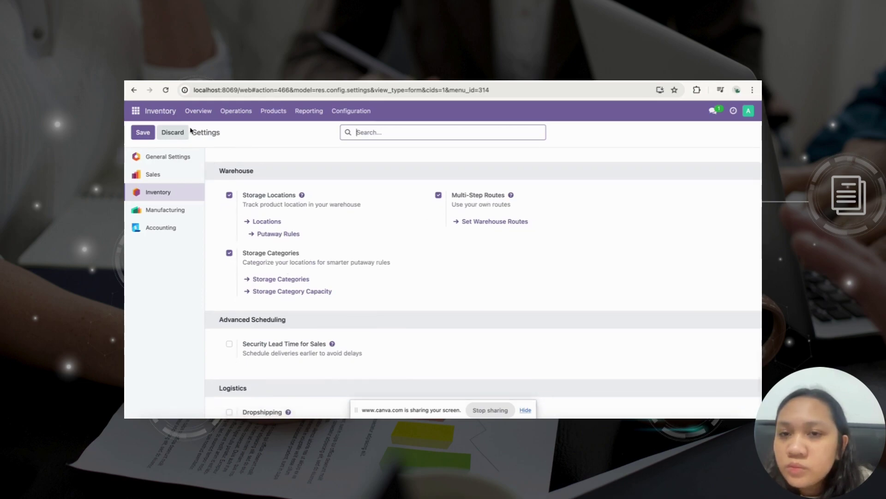
Check the next instruction in the guide, then open the Manufacturing app.
key(ctrl+Tab)
scroll(434, 265, down, 5)
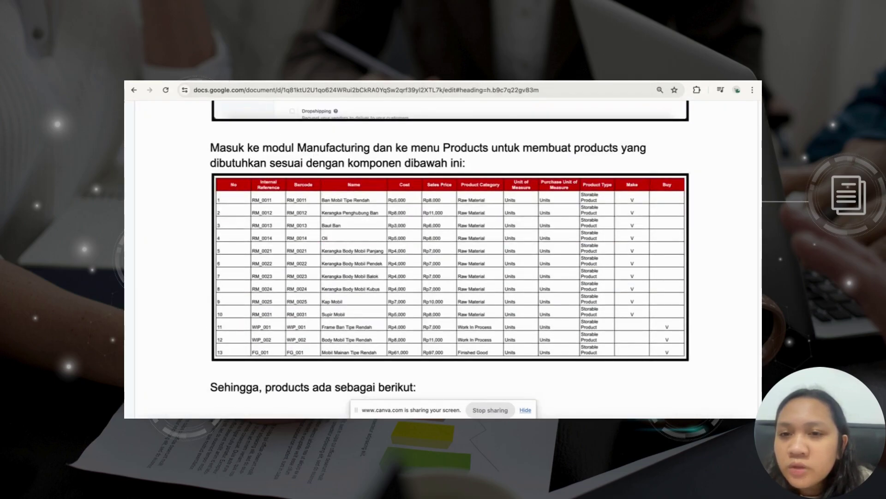
key(ctrl+shift+Tab)
click(135, 111)
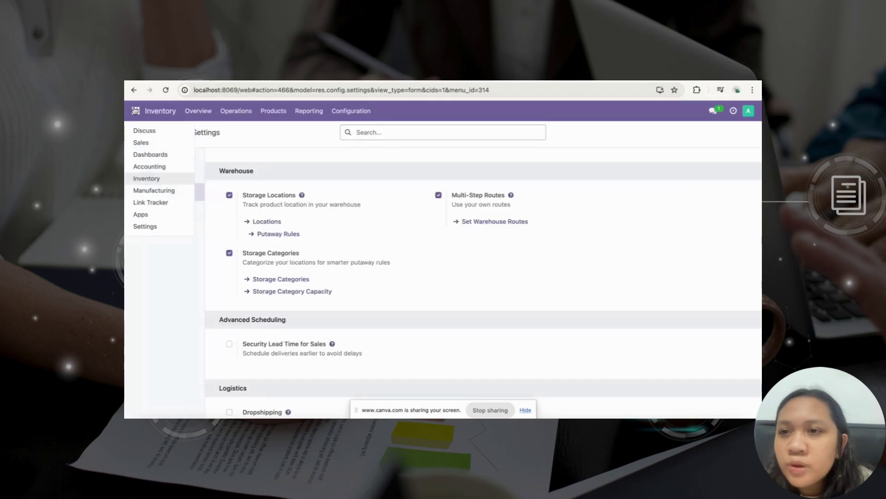
click(165, 191)
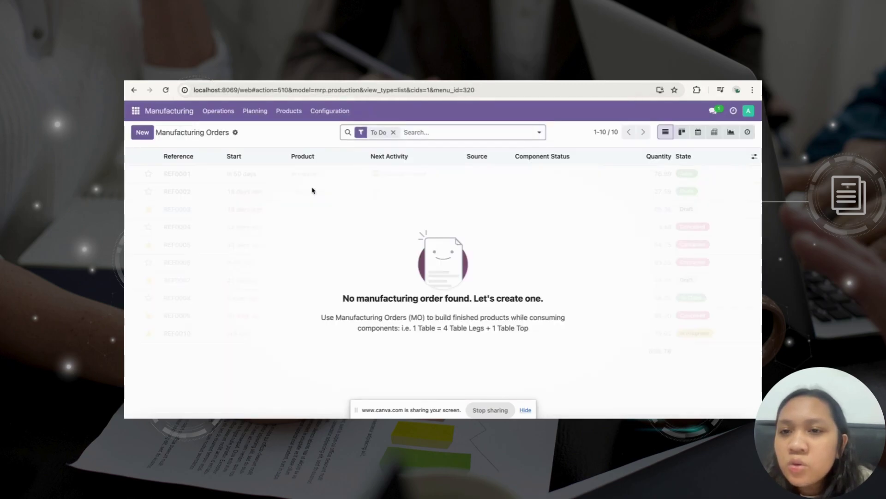
List Manufacturing's 13 products, then bring up the UTS spreadsheet for comparison.
click(287, 112)
click(288, 135)
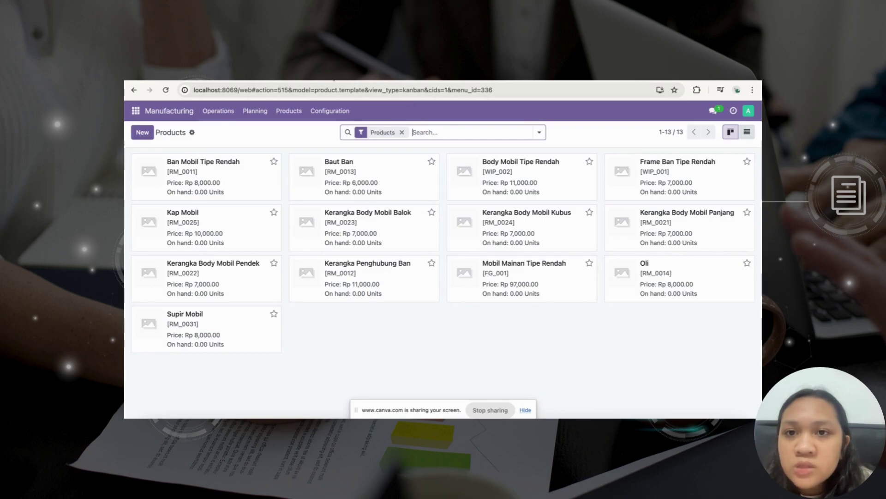
key(ctrl+Tab)
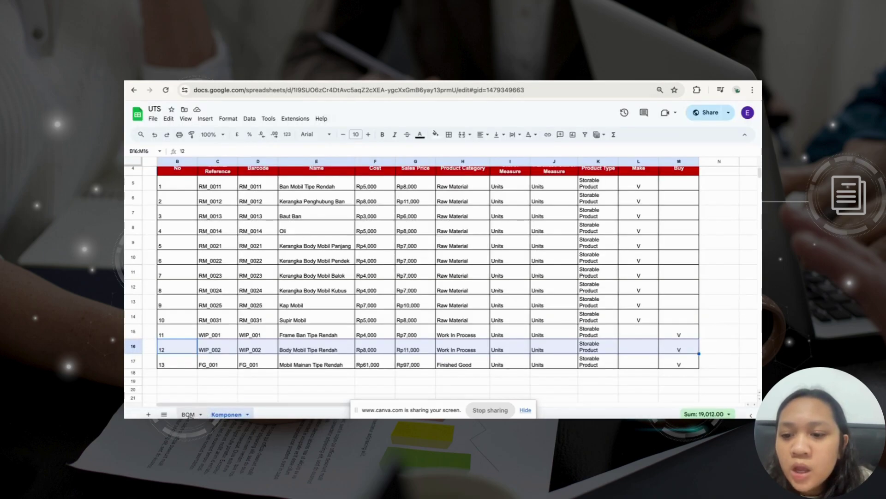
Review the BOM sheet's table and the components of BOM-CAR-001.
click(188, 415)
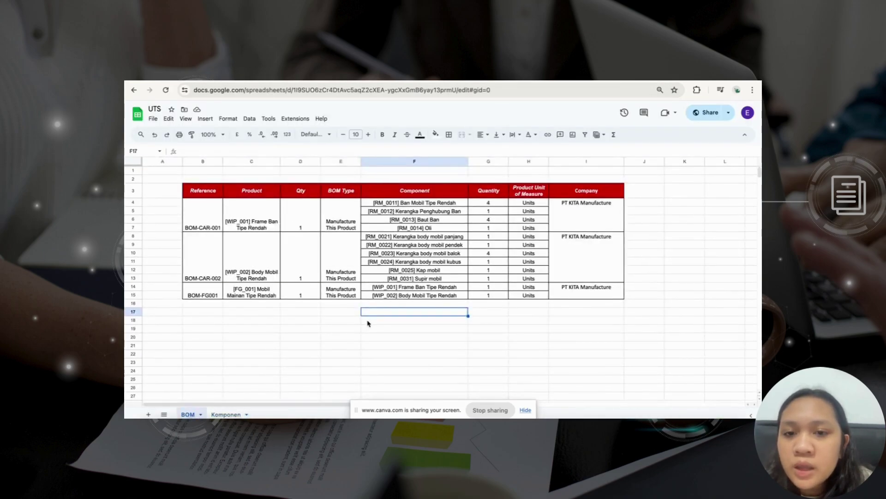
click(340, 328)
drag(181, 182, 627, 306)
drag(402, 196, 407, 290)
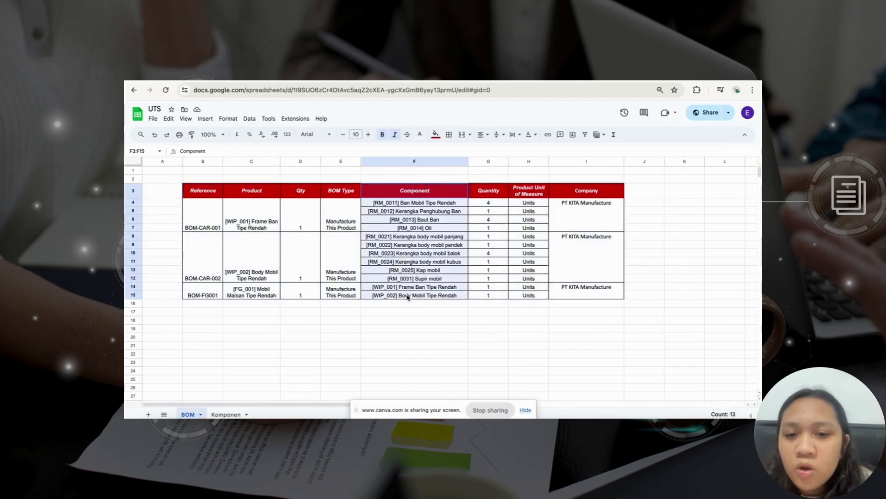
click(408, 288)
drag(415, 191, 406, 296)
Review the Komponen sheet's Name, Cost, Sales Price, Product Category and Product Type columns.
click(221, 414)
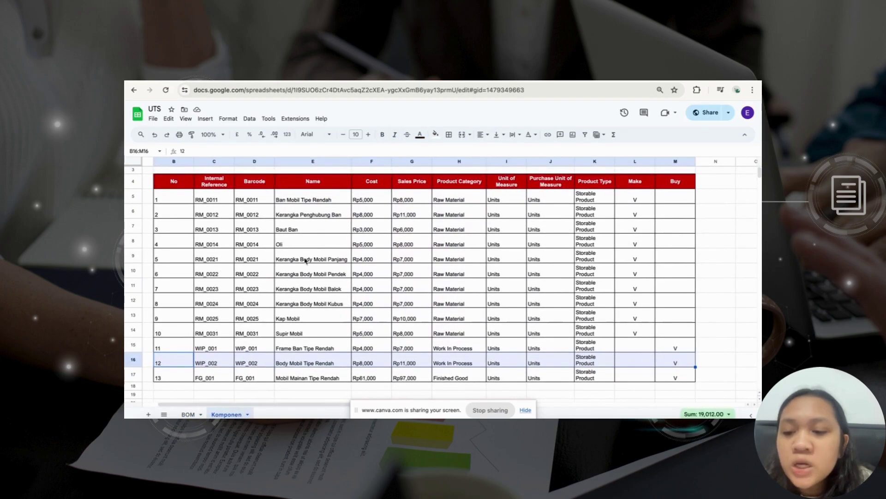
drag(218, 182, 249, 245)
click(328, 186)
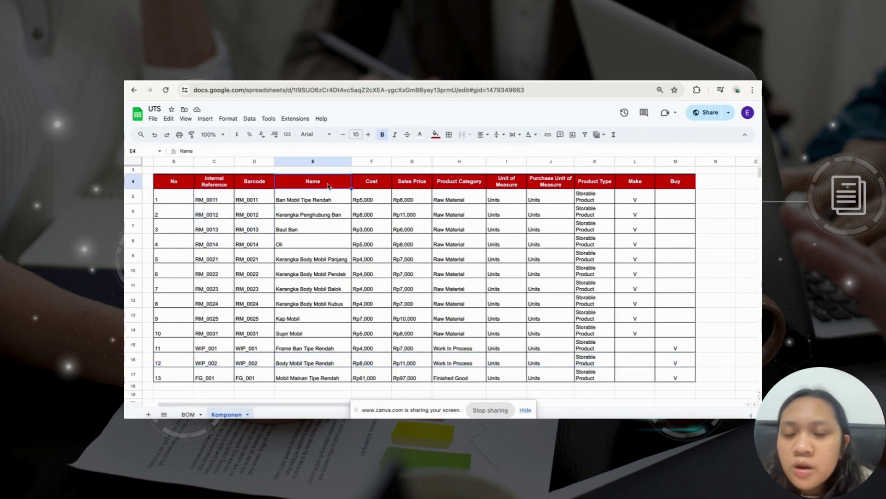
click(382, 185)
click(409, 187)
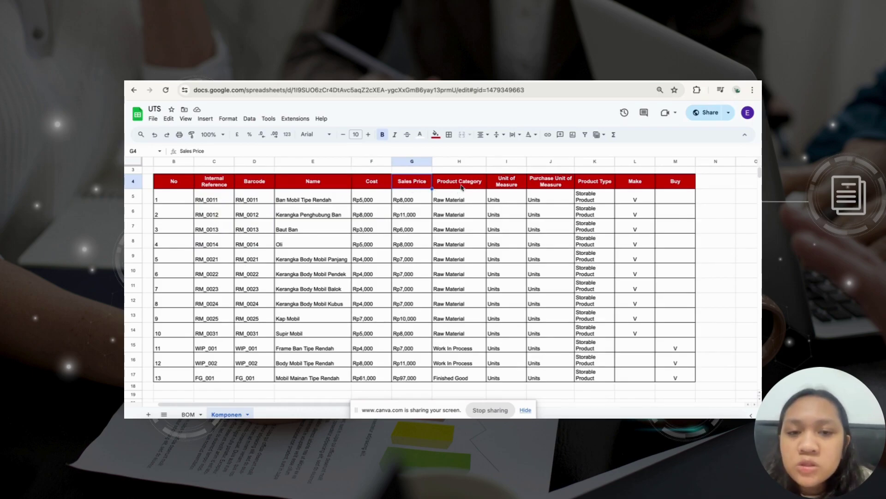
drag(462, 186, 458, 291)
click(458, 272)
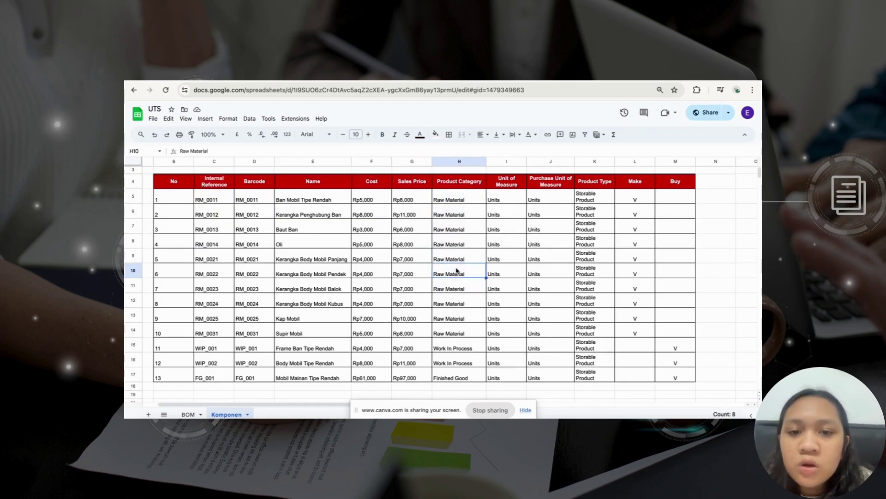
click(456, 350)
click(457, 382)
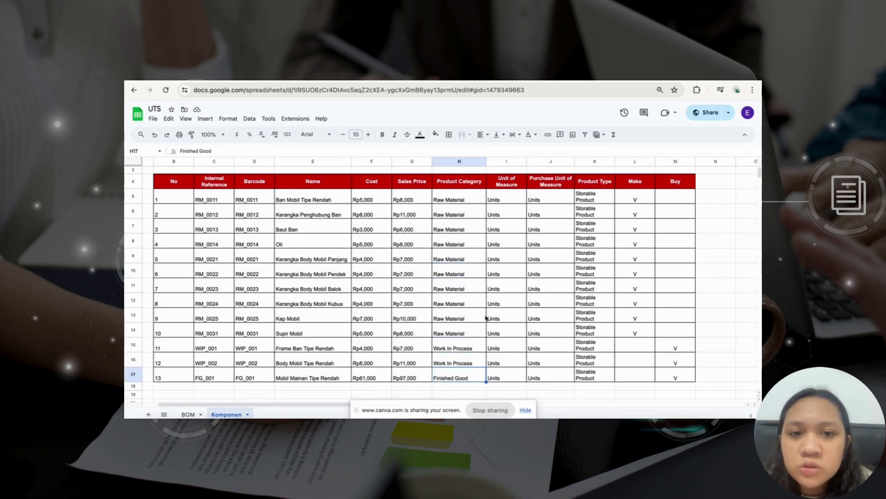
drag(603, 184, 600, 312)
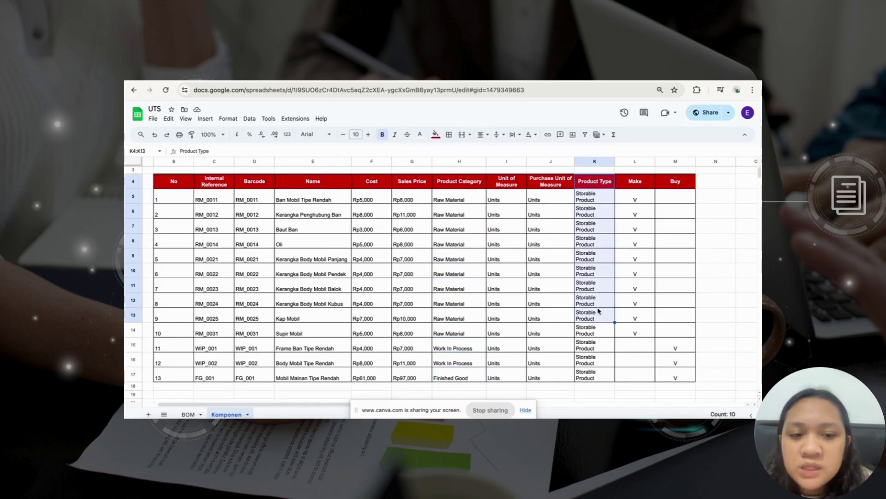
click(595, 342)
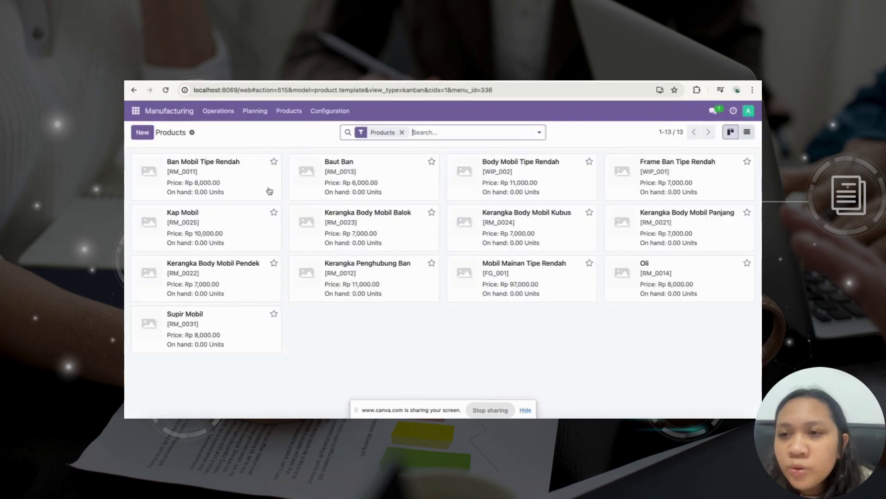
click(143, 133)
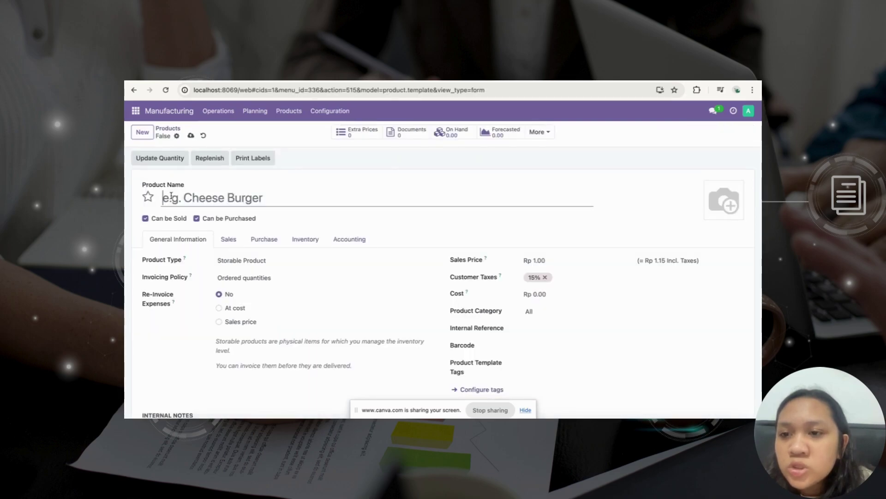
scroll(270, 261, down, 1)
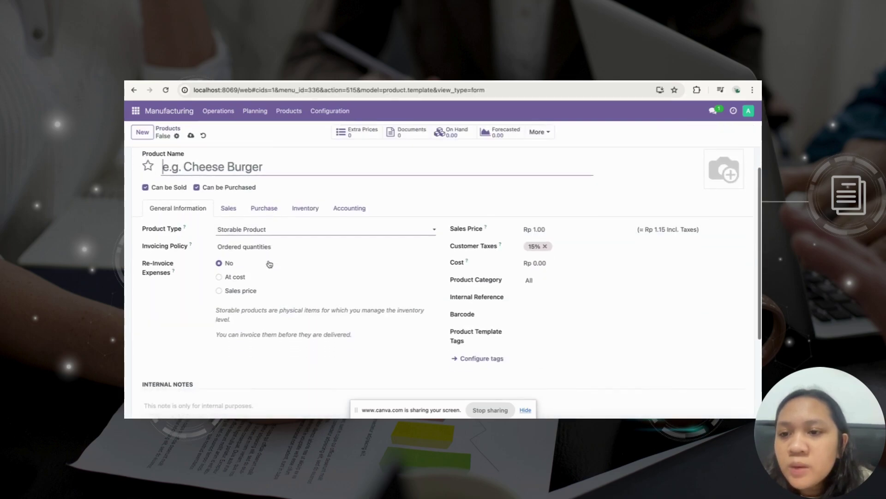
click(543, 228)
click(544, 263)
click(531, 280)
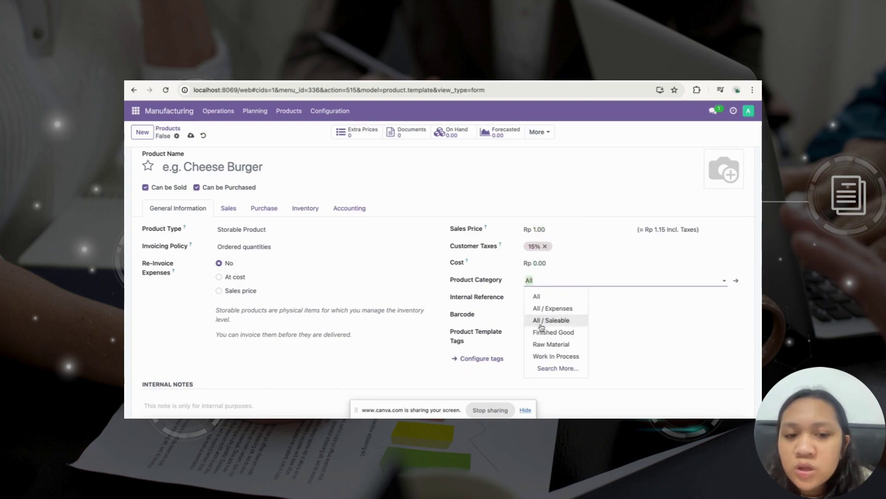
click(529, 298)
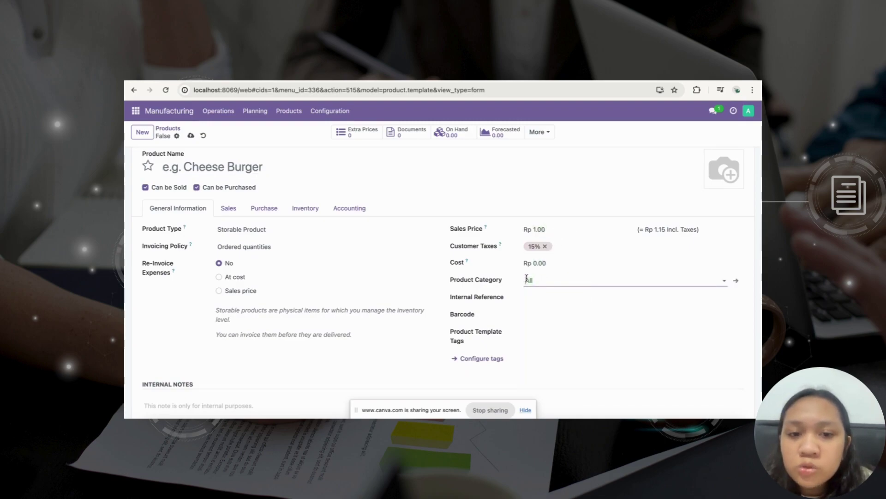
click(527, 312)
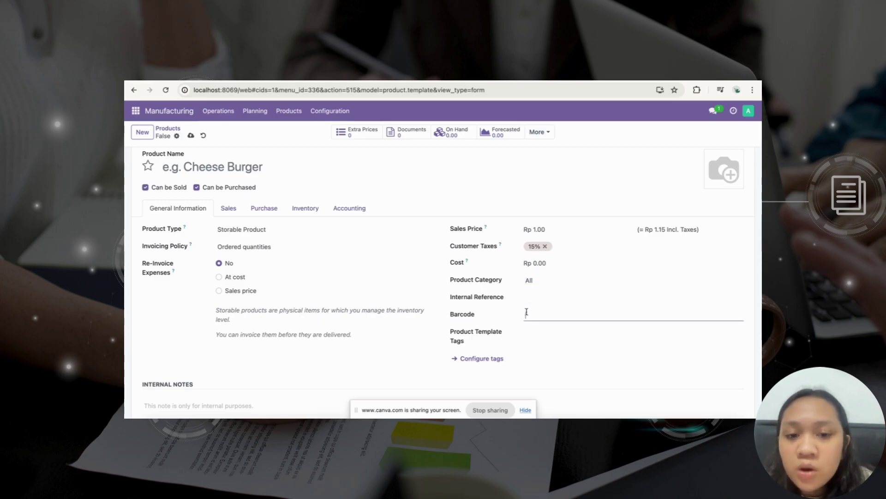
click(168, 129)
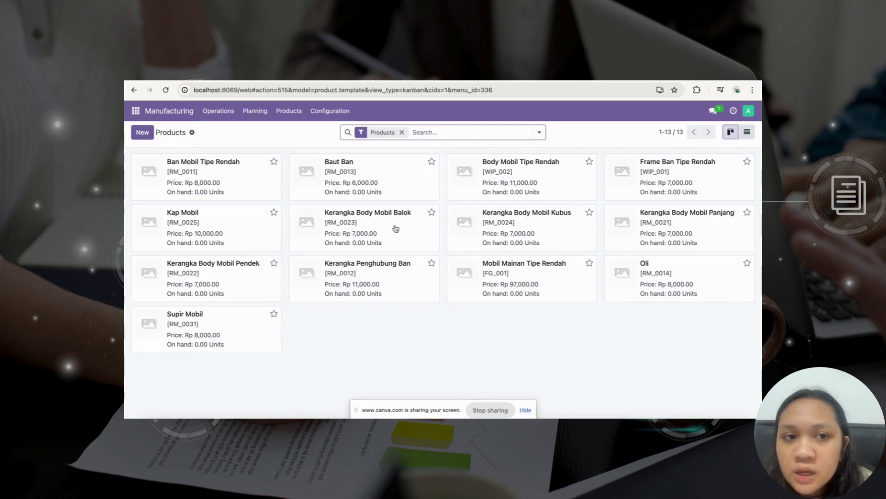
key(ctrl+Tab)
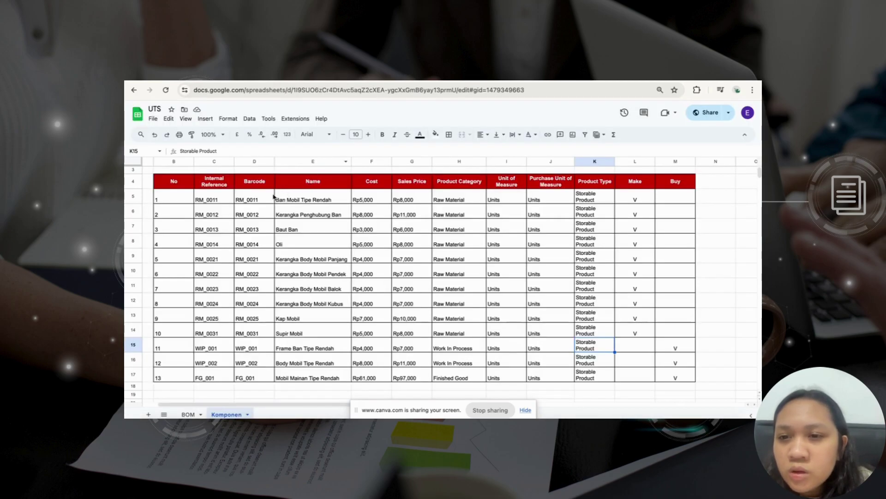
drag(187, 203, 490, 200)
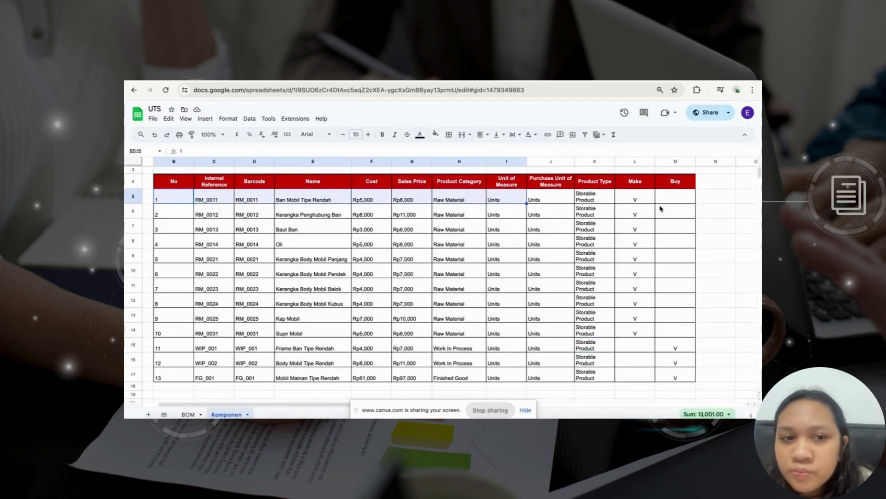
click(281, 200)
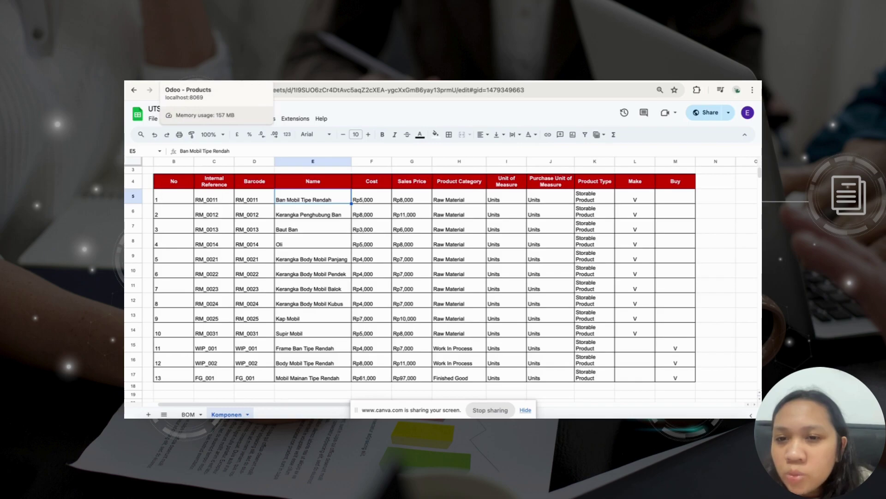
click(217, 76)
click(229, 191)
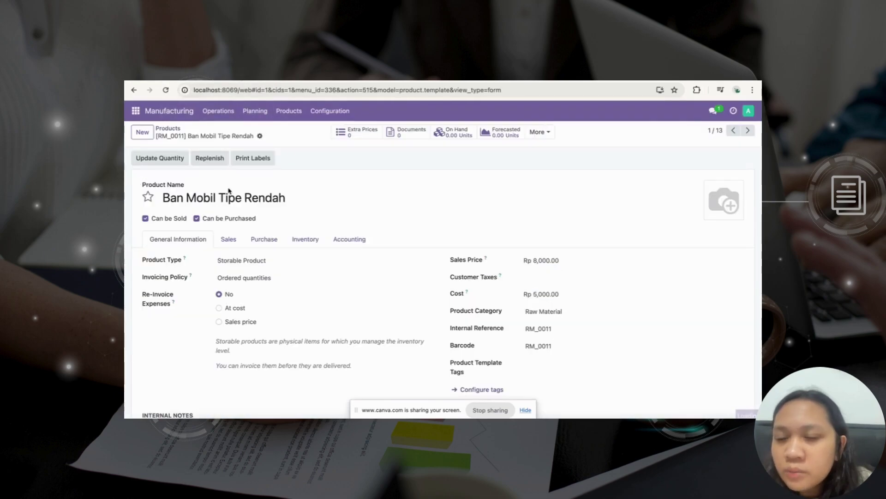
scroll(257, 227, down, 1)
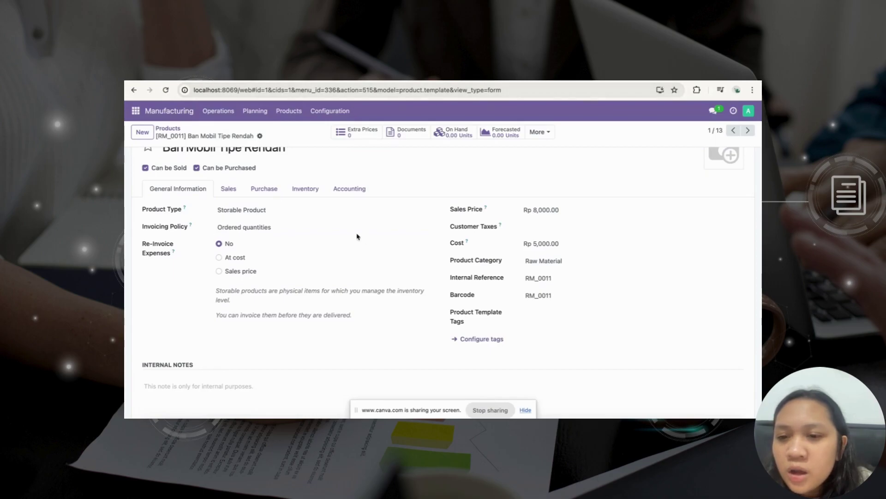
key(ctrl+Tab)
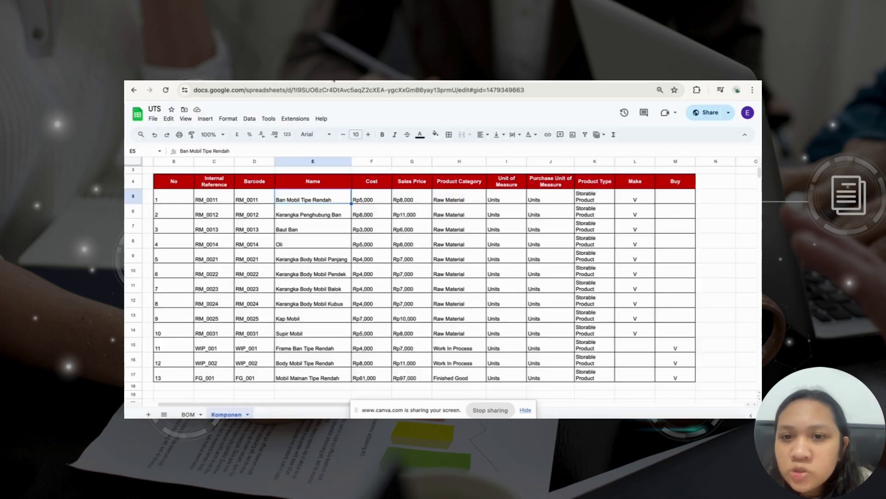
click(414, 198)
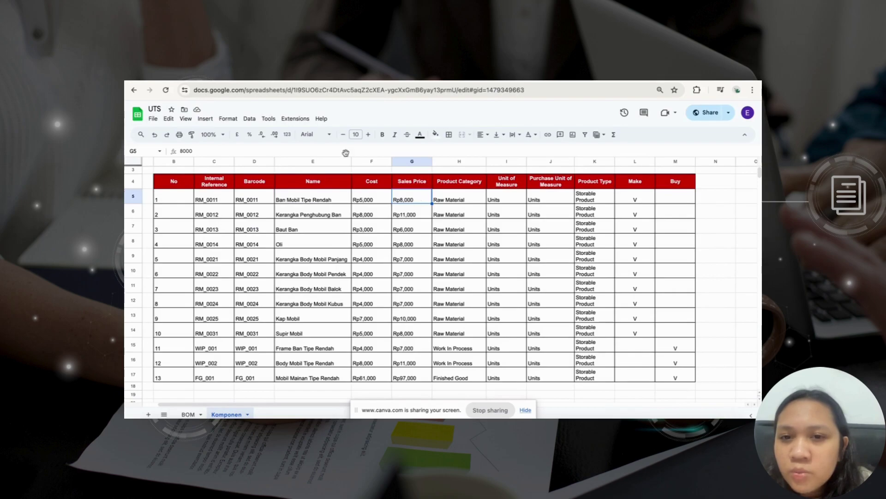
key(ctrl+Tab)
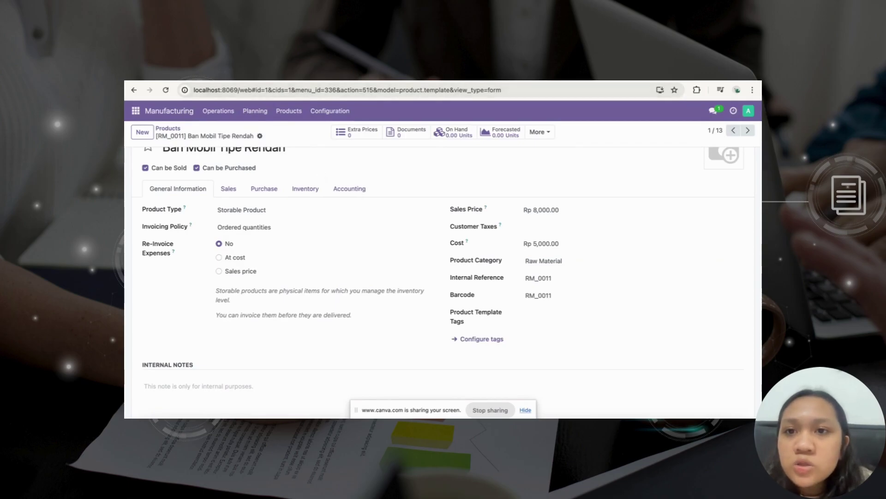
key(ctrl+Tab)
shift+click(268, 199)
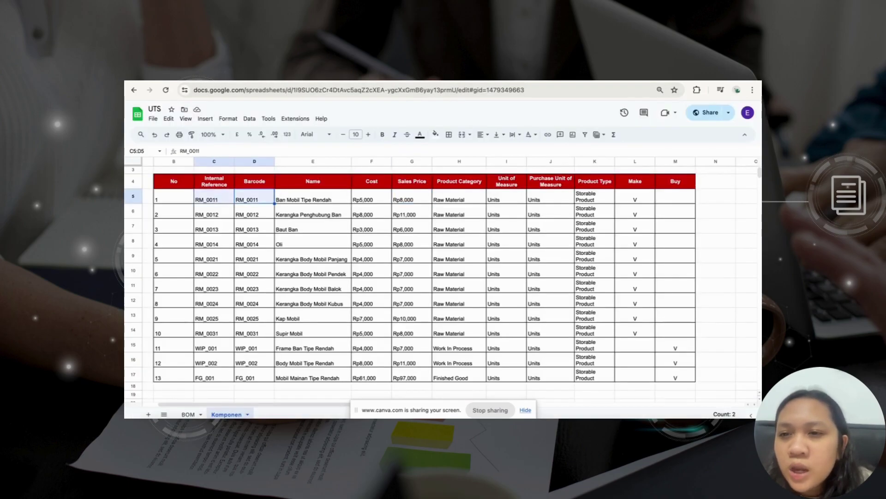
click(176, 74)
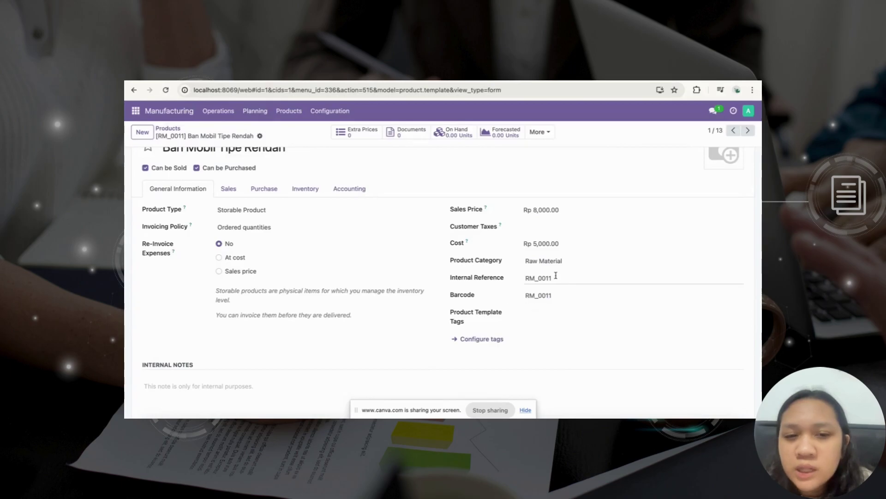
scroll(561, 308, up, 3)
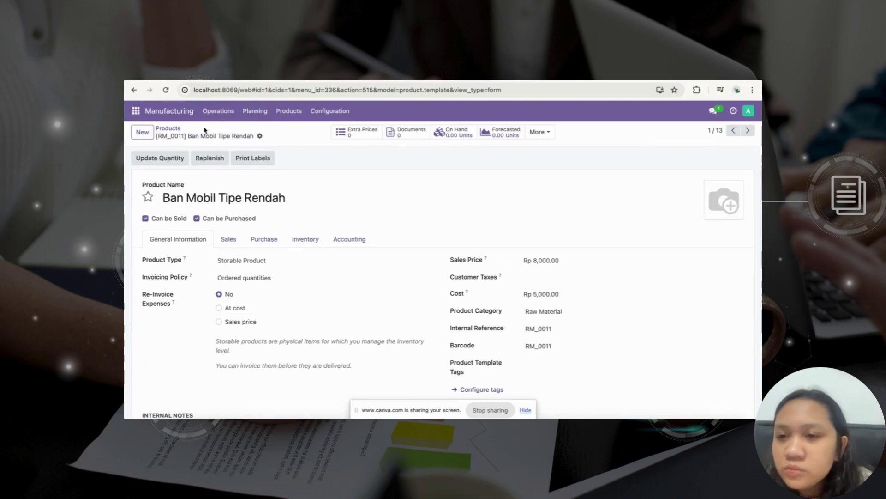
click(175, 130)
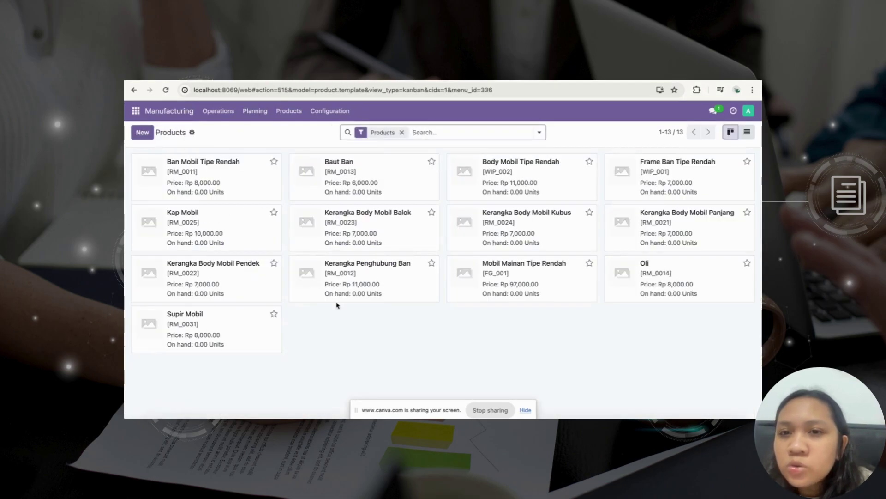
Read the next step in the tutorial, then log out of the current Odoo account.
key(ctrl+Tab)
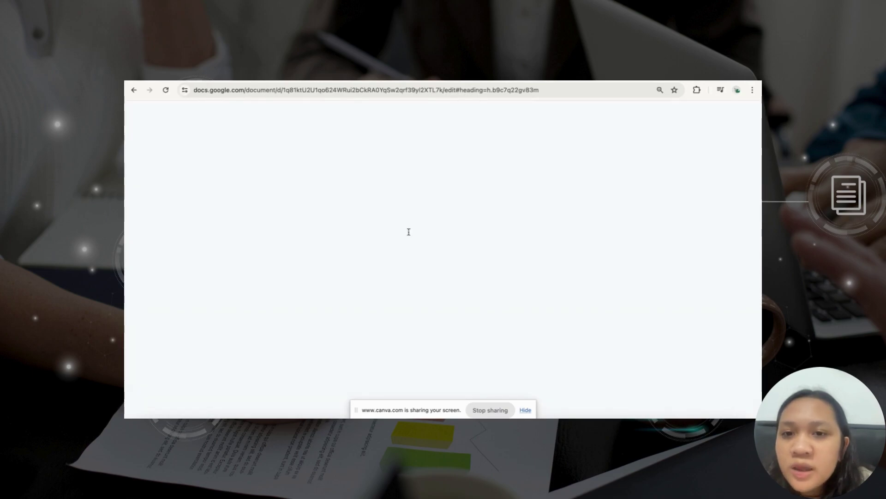
scroll(408, 231, down, 5)
scroll(409, 231, down, 6)
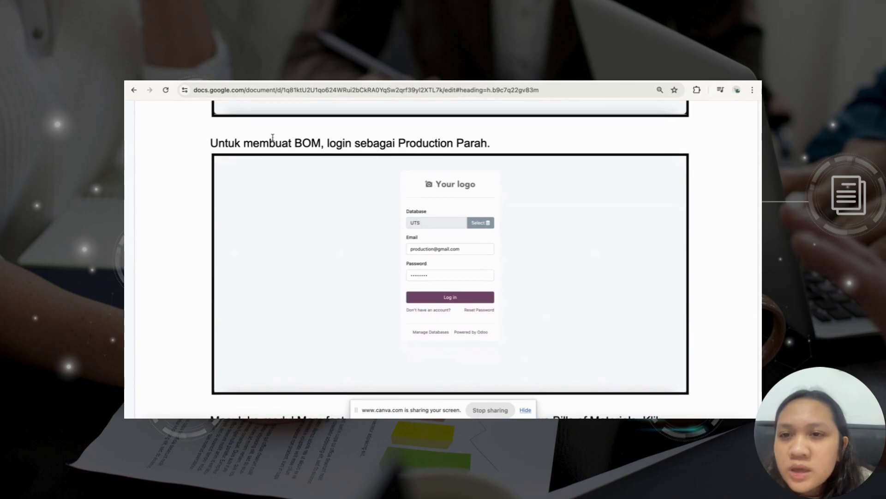
key(ctrl+Tab)
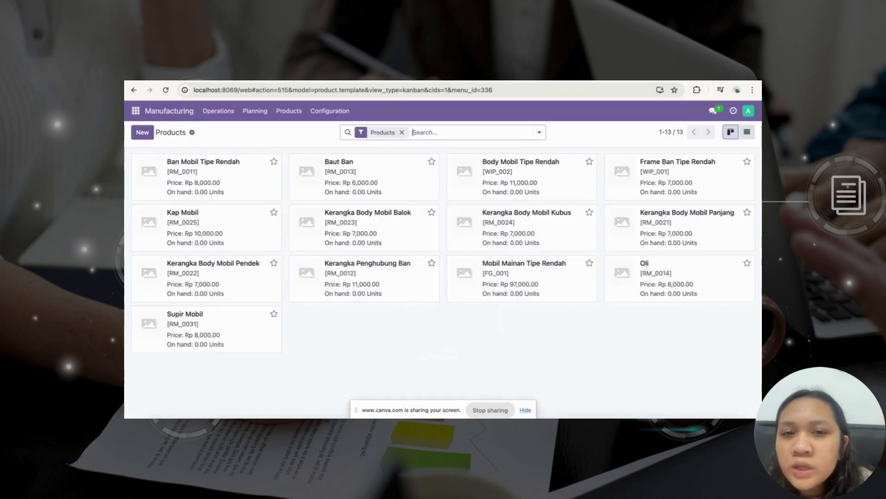
click(749, 110)
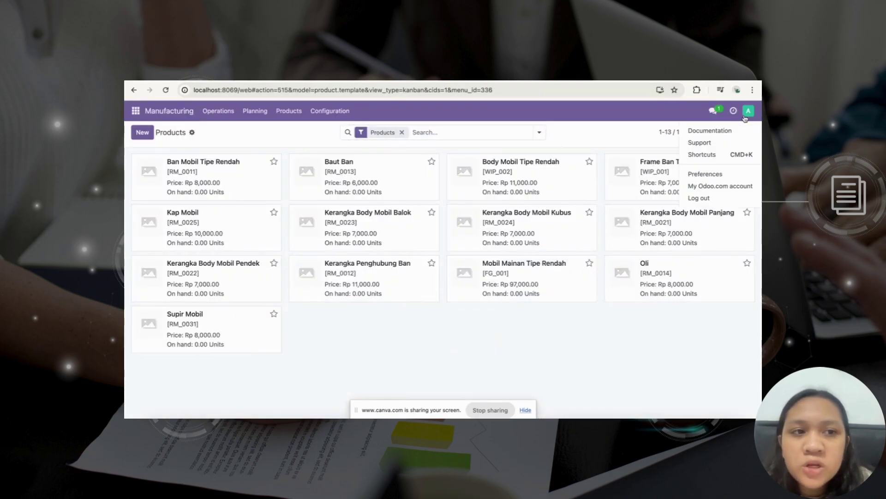
click(706, 203)
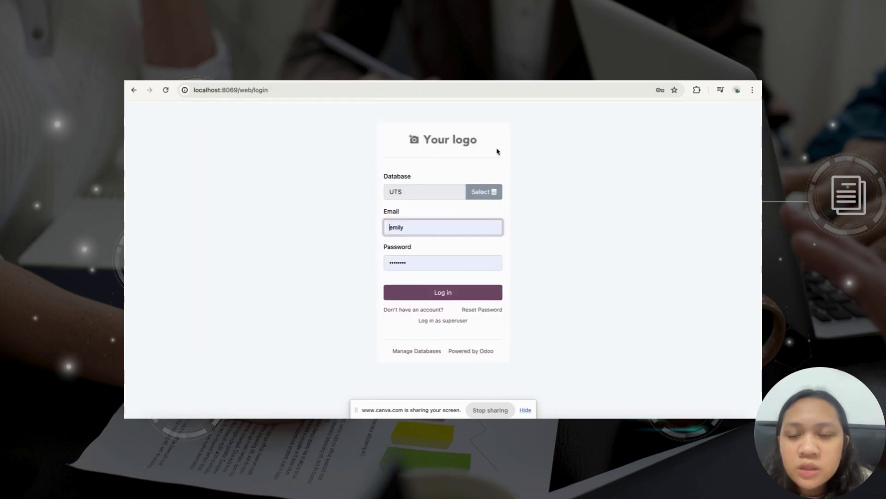
Sign in with the production user's email and password and decline saving the password.
double_click(405, 223)
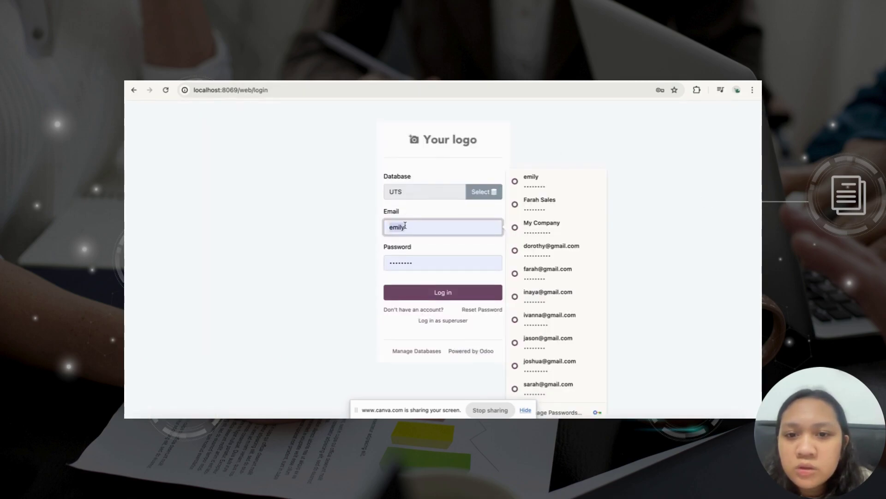
key(BackSpace)
text(PRO)
key(BackSpace)
key(BackSpace)
key(BackSpace)
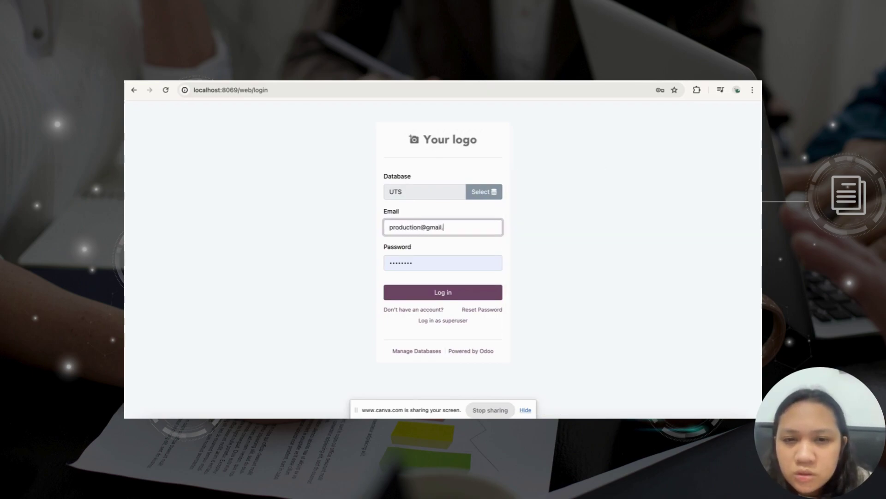
double_click(399, 259)
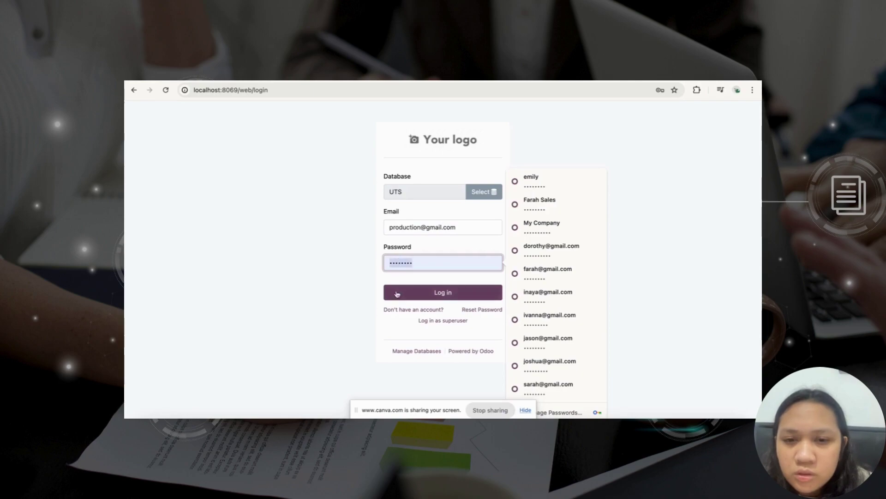
click(397, 293)
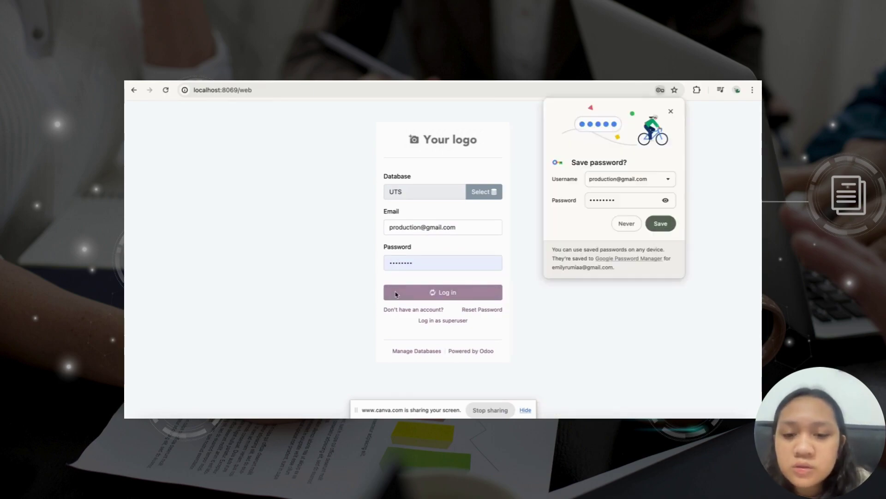
click(628, 225)
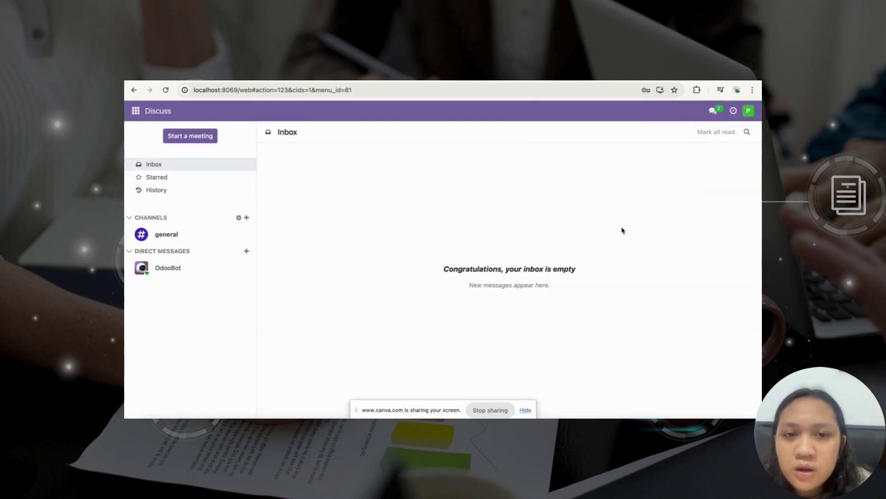
Open Manufacturing's Bills of Materials list showing BOM-CAR-001, BOM-CAR-002 and BOM-CAR-003.
click(132, 112)
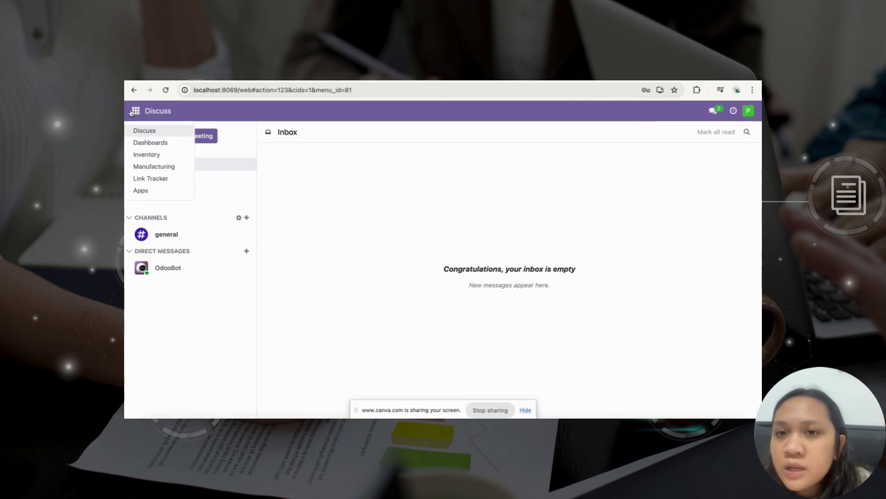
key(ctrl+Tab)
scroll(390, 259, down, 5)
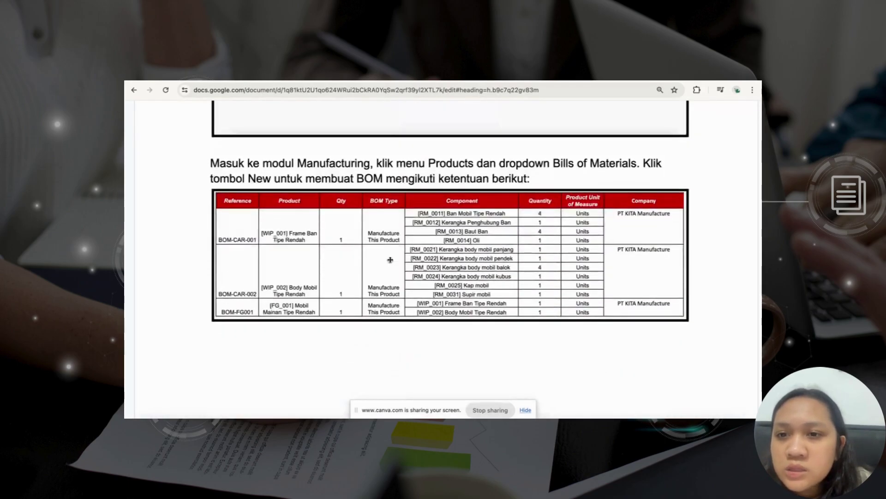
key(ctrl+shift+Tab)
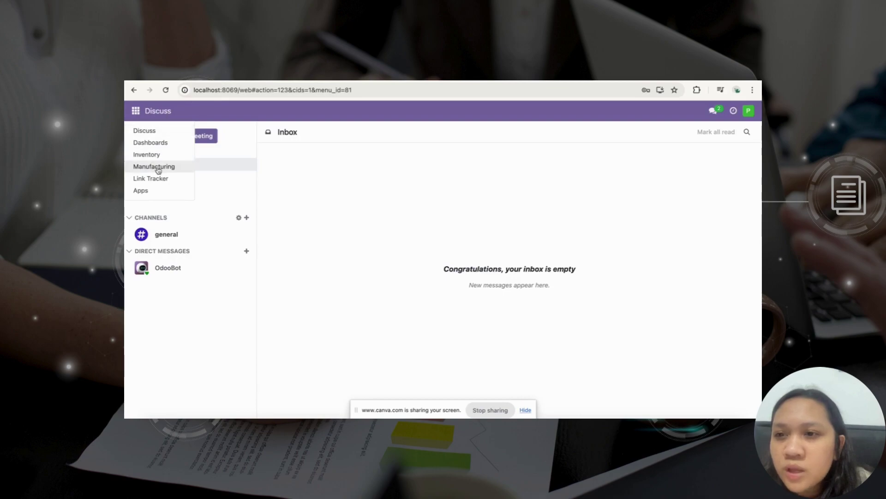
click(159, 168)
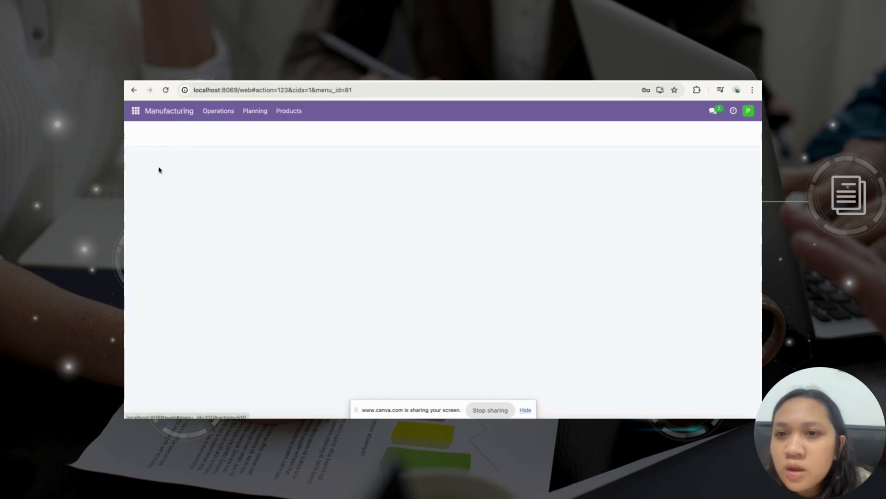
click(289, 111)
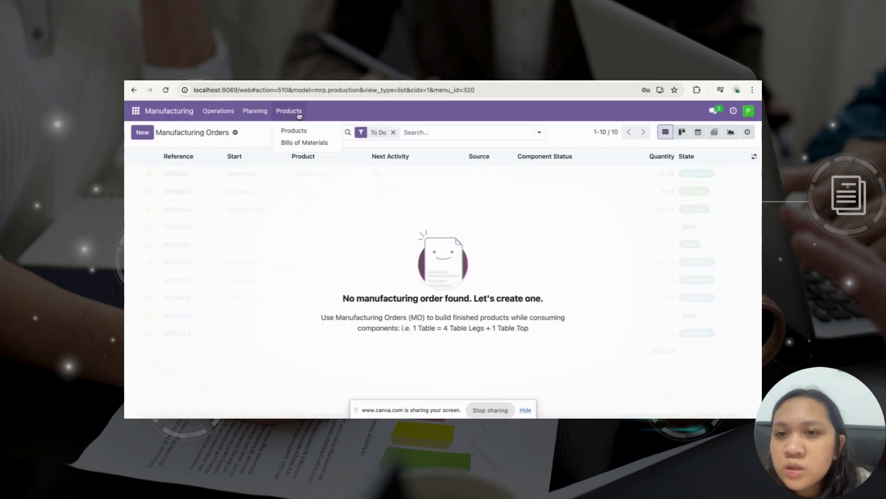
click(303, 144)
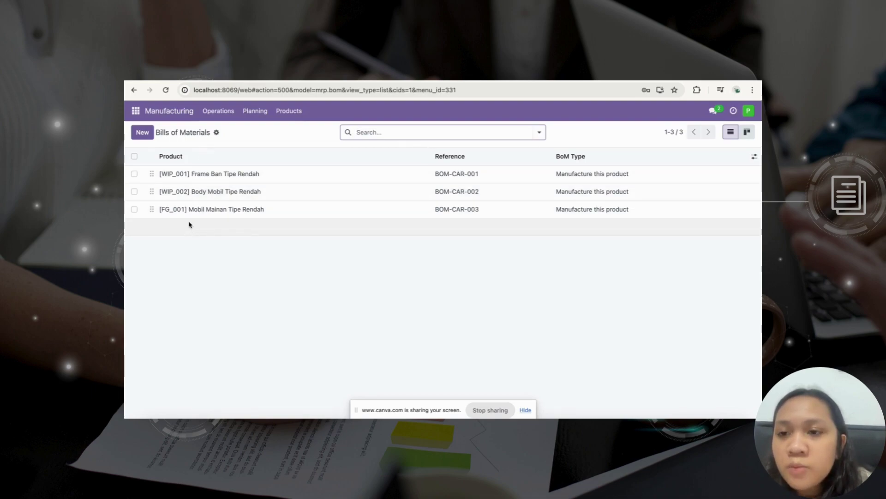
Start a new bill of materials, leaving Product, Reference and Quantity empty and discarding an empty component row.
click(143, 132)
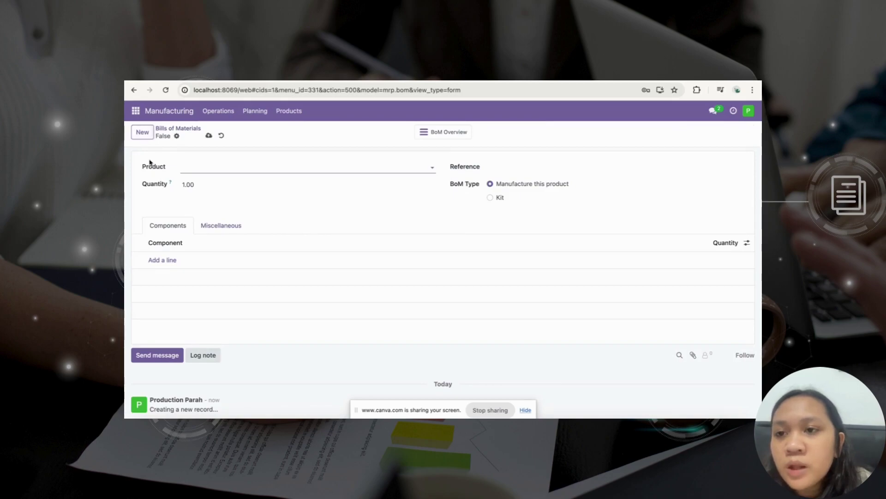
click(191, 167)
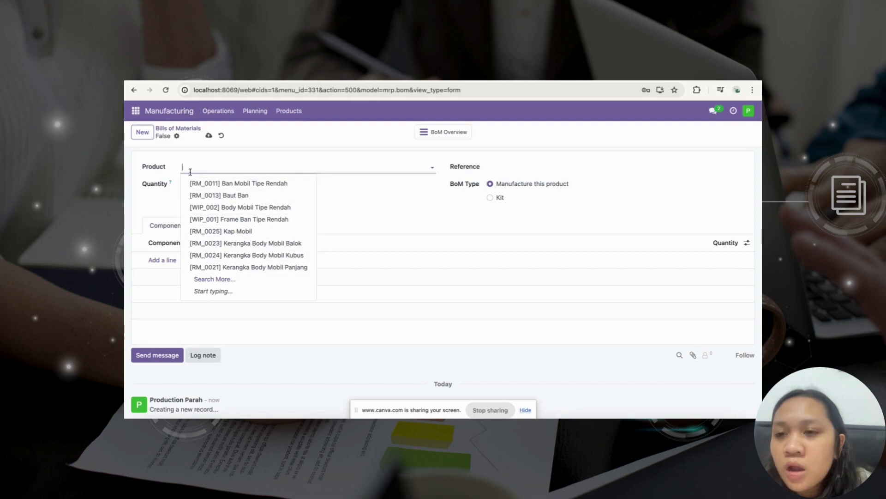
key(Escape)
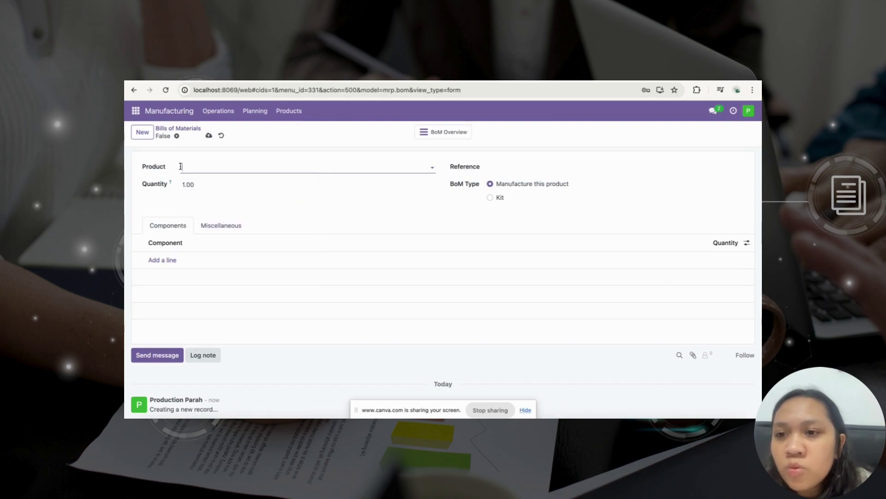
click(511, 170)
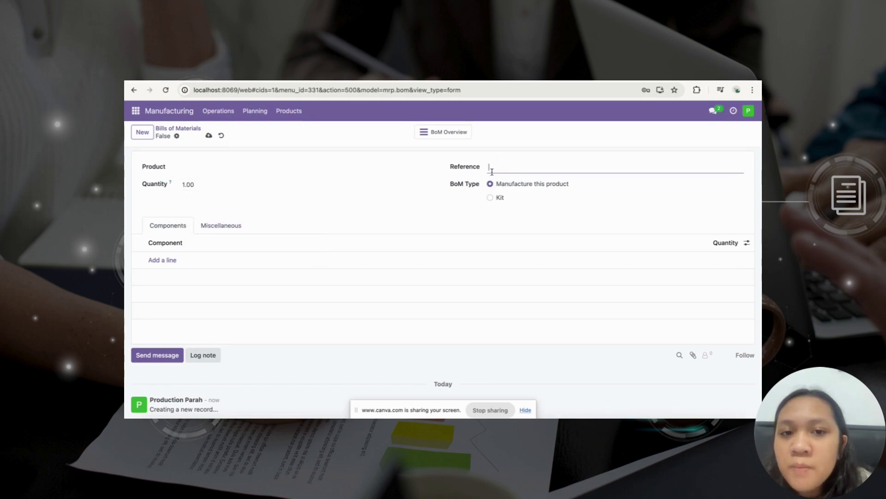
click(261, 185)
click(165, 264)
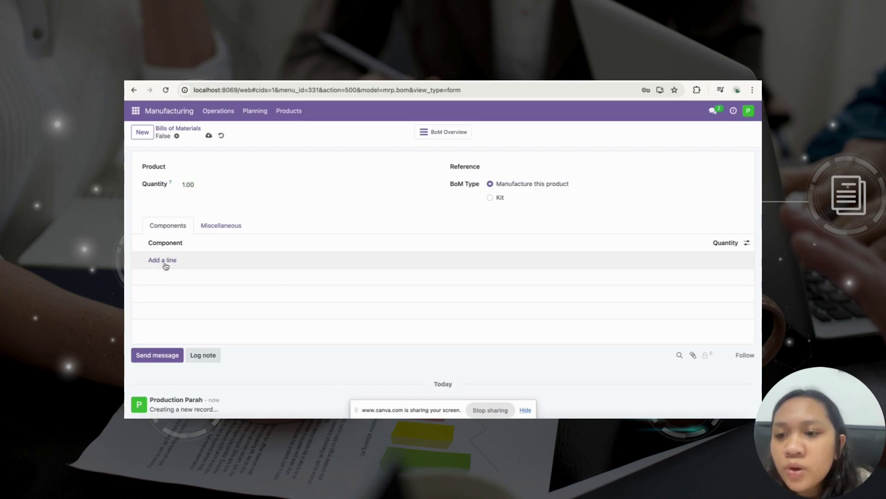
click(166, 262)
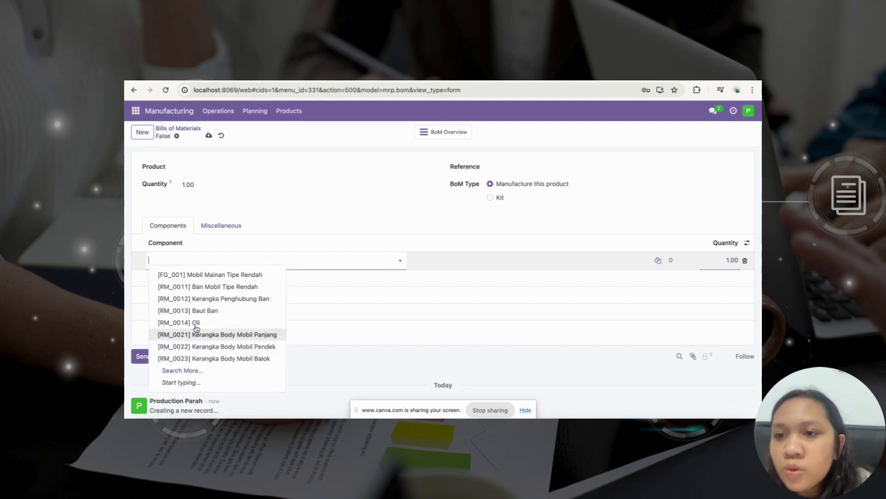
click(218, 211)
Try saving the empty BoM, dismiss the invalid-fields warning, and reload the page without saving.
click(177, 129)
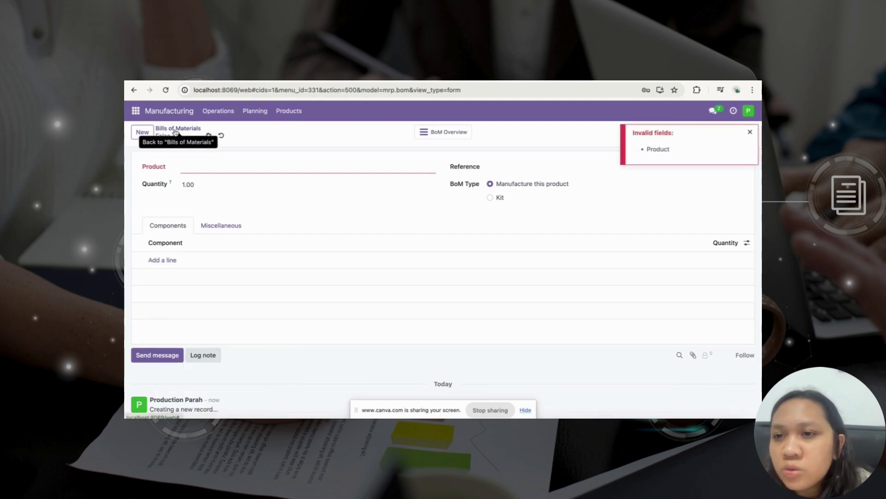
click(750, 132)
click(521, 85)
key(Return)
click(467, 211)
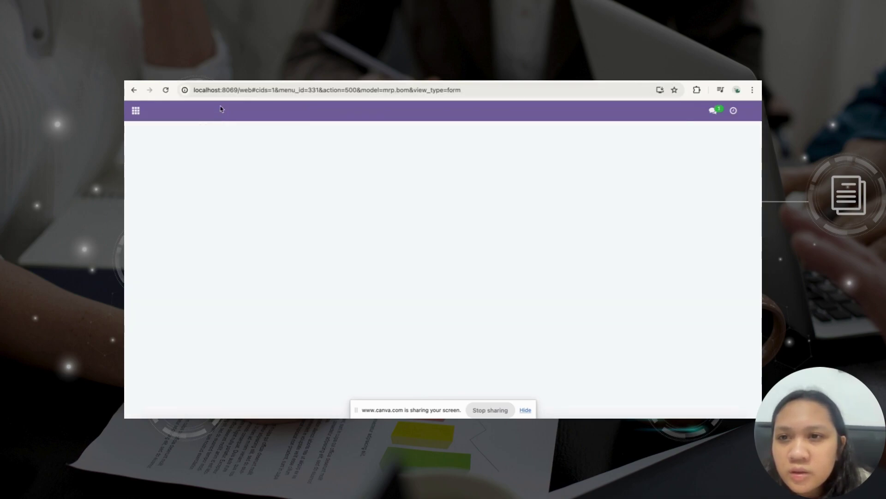
Go to Manufacturing > Bills of Materials in Odoo.
click(135, 113)
click(159, 115)
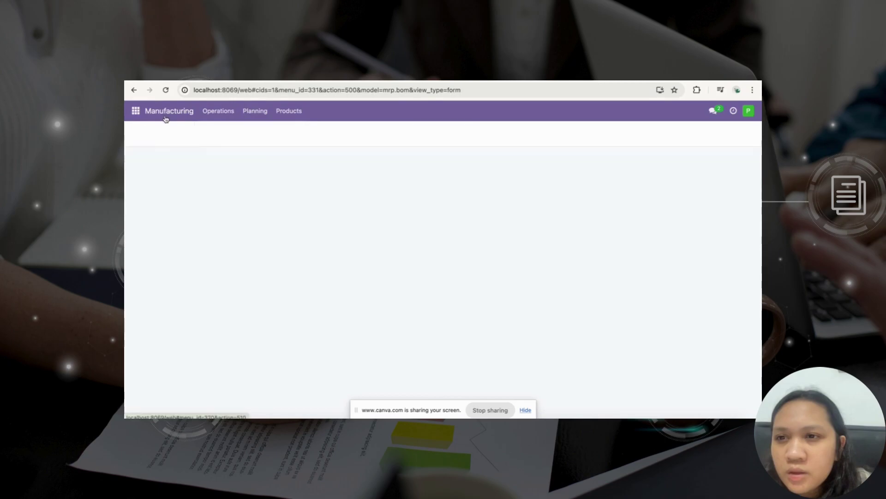
click(289, 111)
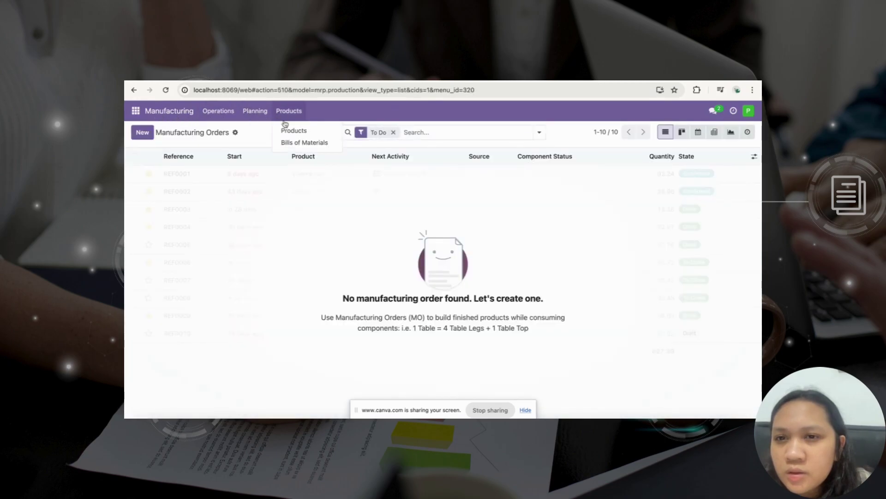
click(298, 143)
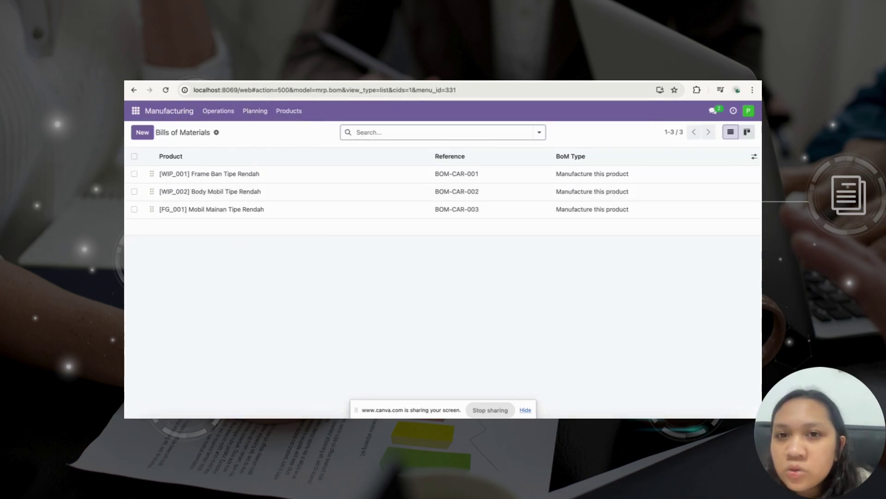
Select the BOM-CAR-001 rows (B4:F7) on the spreadsheet's BOM sheet, then return to Odoo.
key(ctrl+Tab)
key(ctrl+Tab)
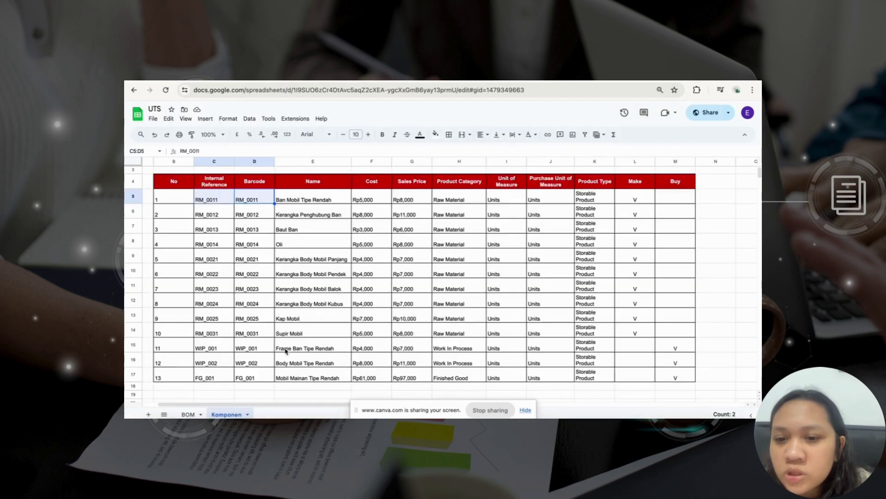
click(188, 414)
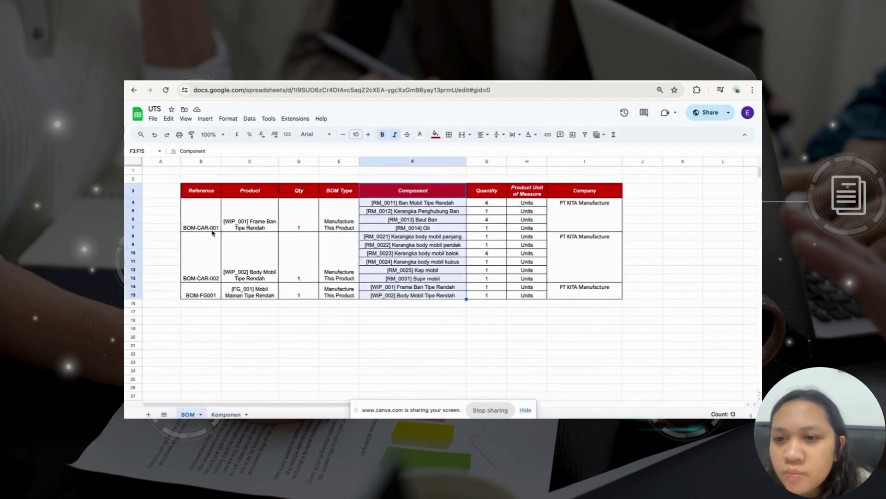
drag(203, 217, 455, 228)
key(ctrl+Tab)
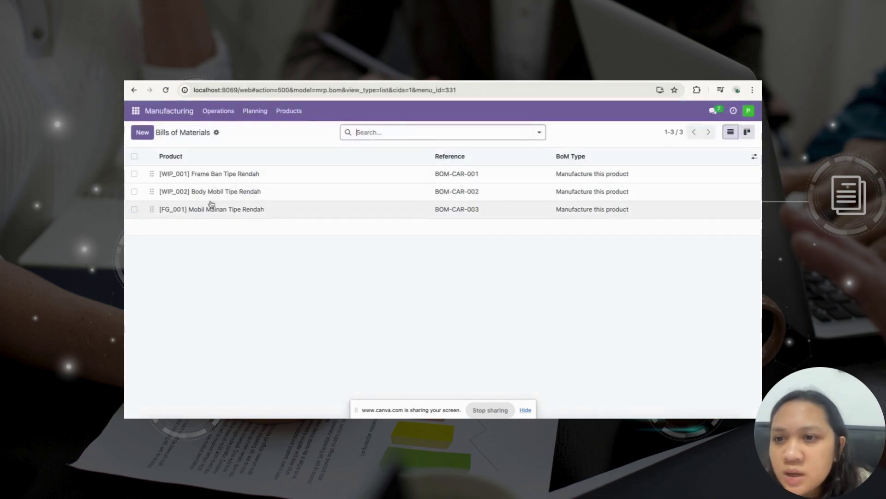
Open BOM-CAR-001 and check its product, reference and quantity of 1 against the sheet.
click(213, 174)
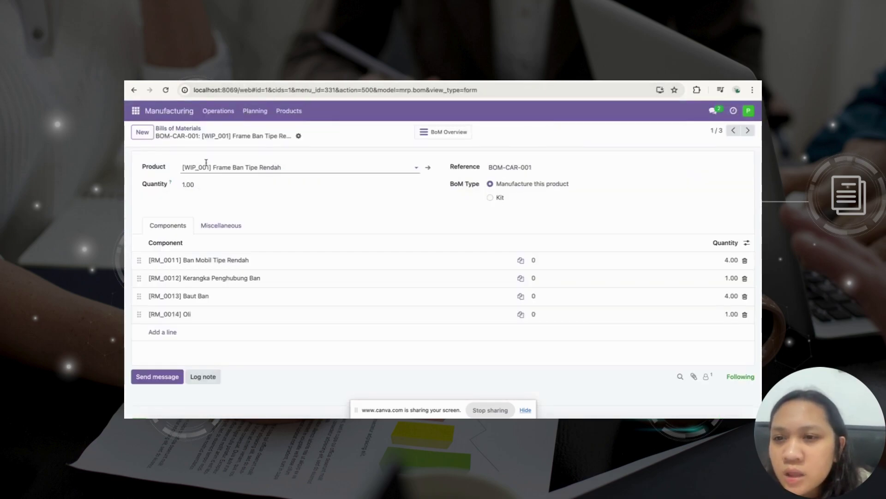
key(ctrl+Tab)
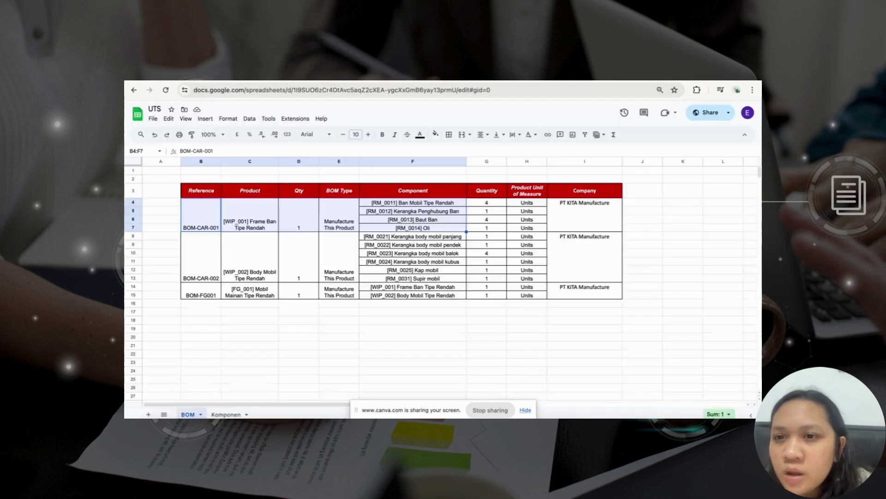
click(268, 226)
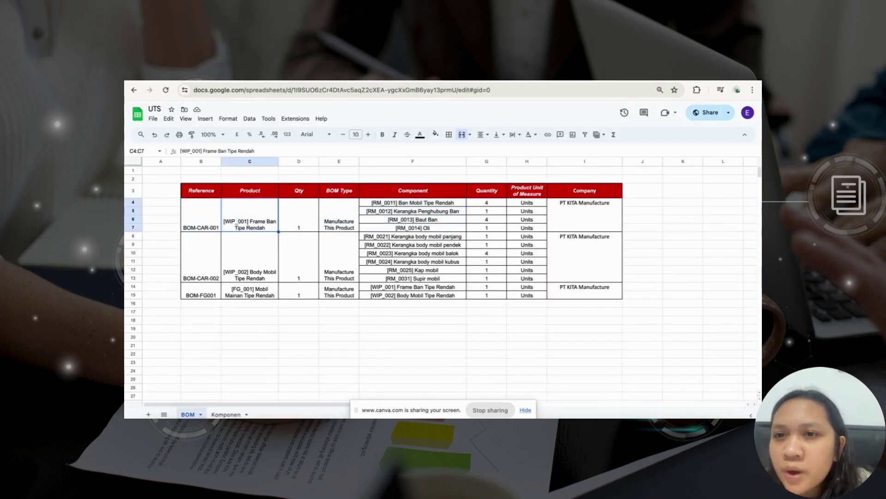
key(ctrl+Tab)
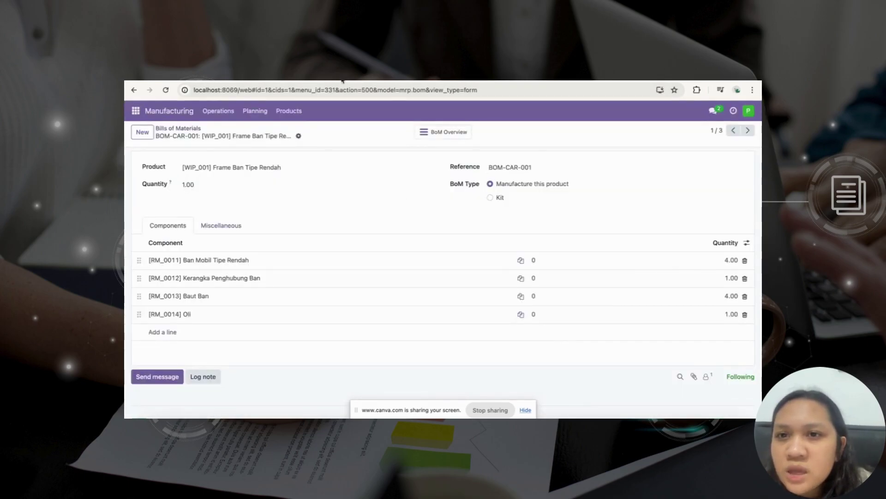
key(ctrl+Tab)
key(Left)
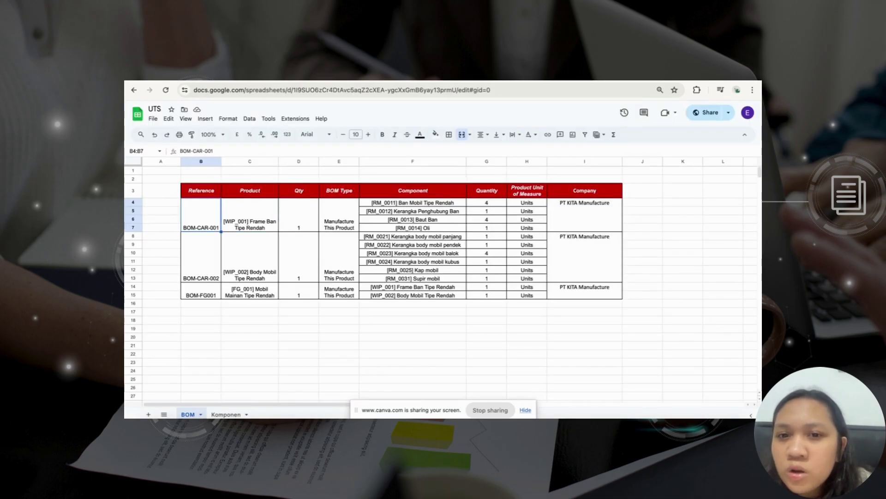
key(ctrl+Tab)
key(ctrl+Tab)
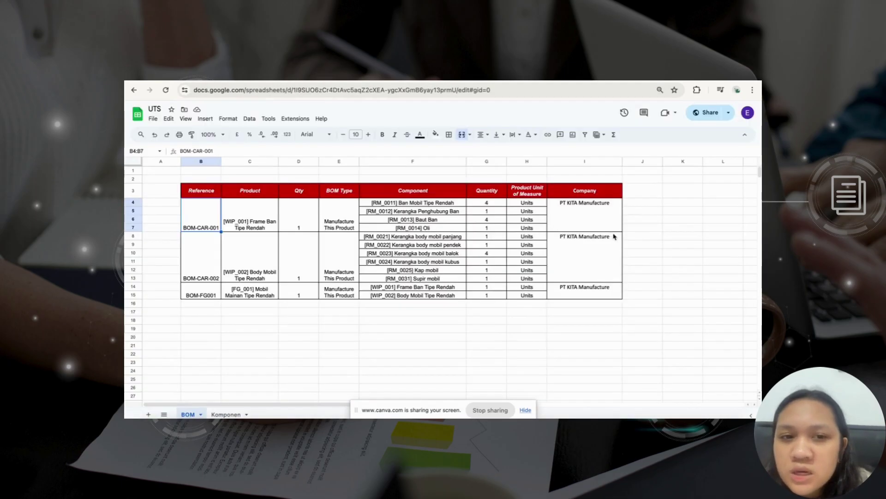
click(316, 219)
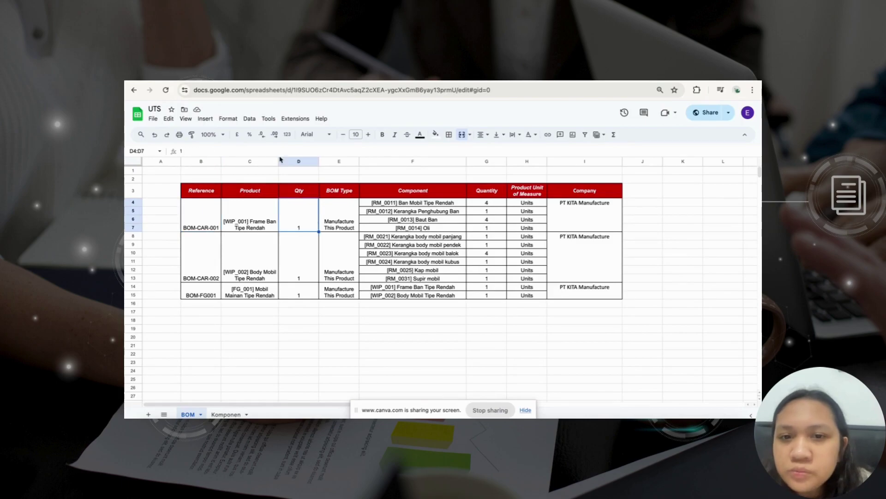
key(ctrl+Tab)
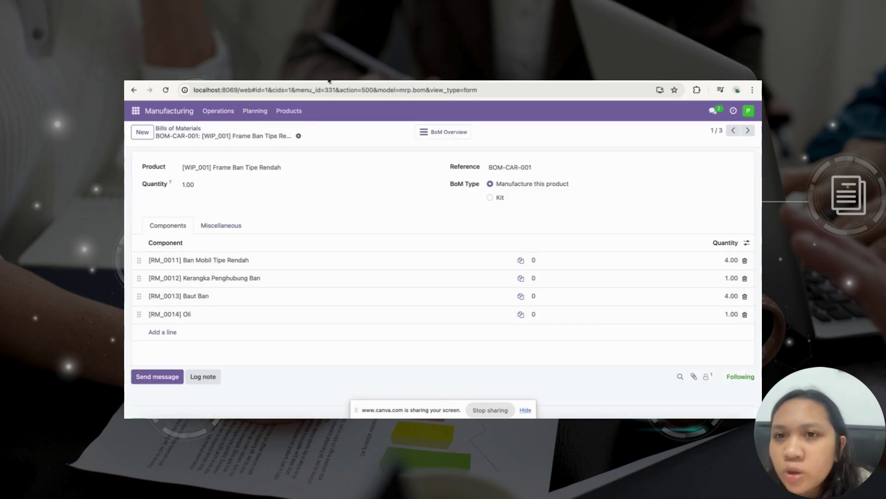
Check the components [RM_0011] and [RM_0012] and their quantities against the BOM-CAR-001 form.
key(ctrl+Tab)
click(437, 205)
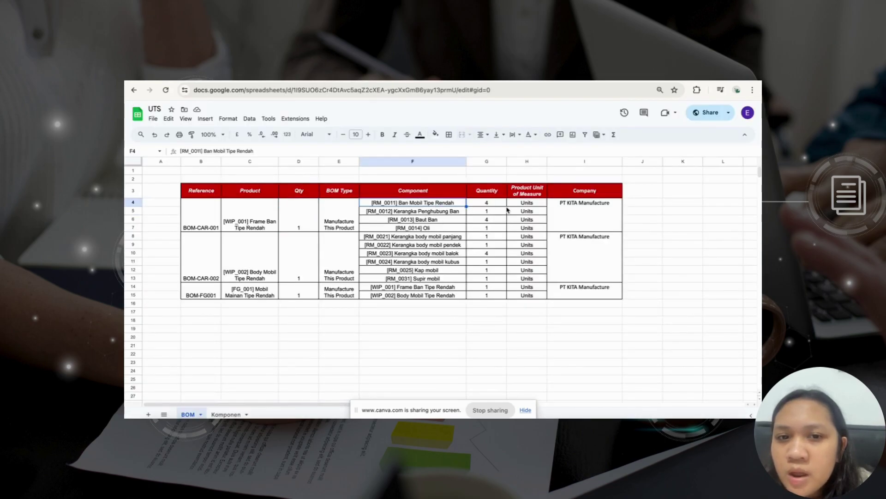
click(392, 213)
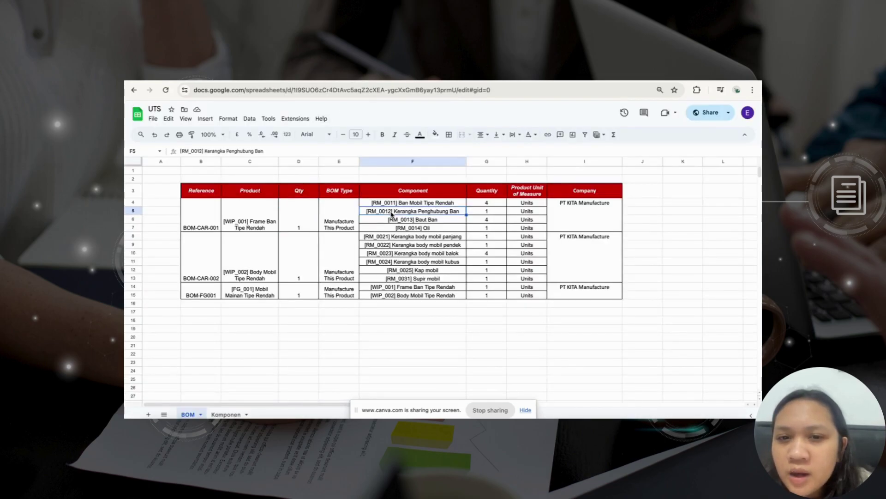
click(489, 215)
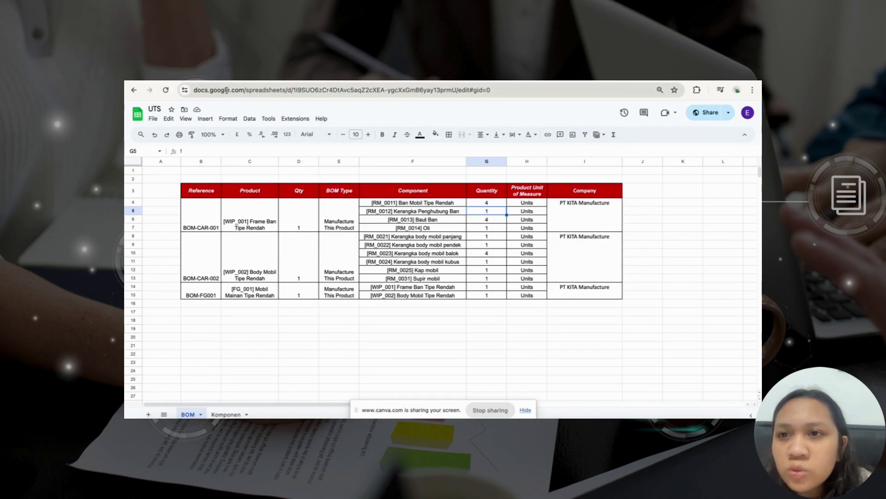
click(206, 83)
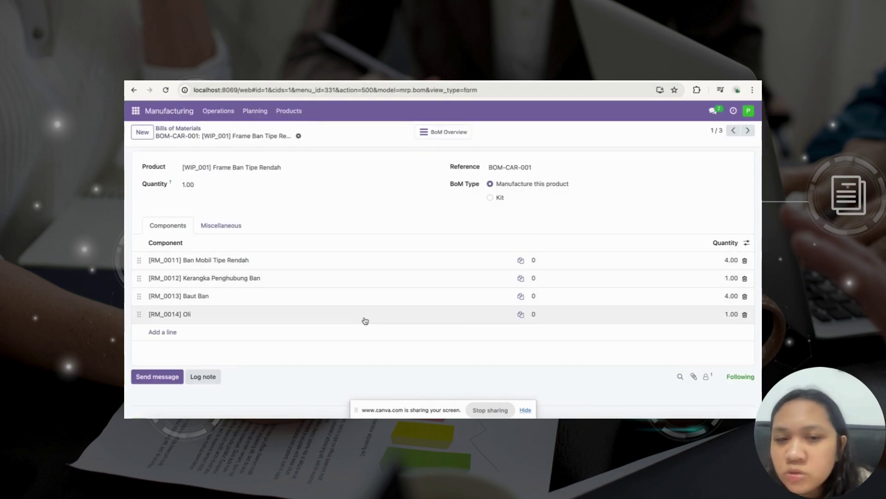
scroll(364, 320, down, 2)
scroll(364, 321, up, 2)
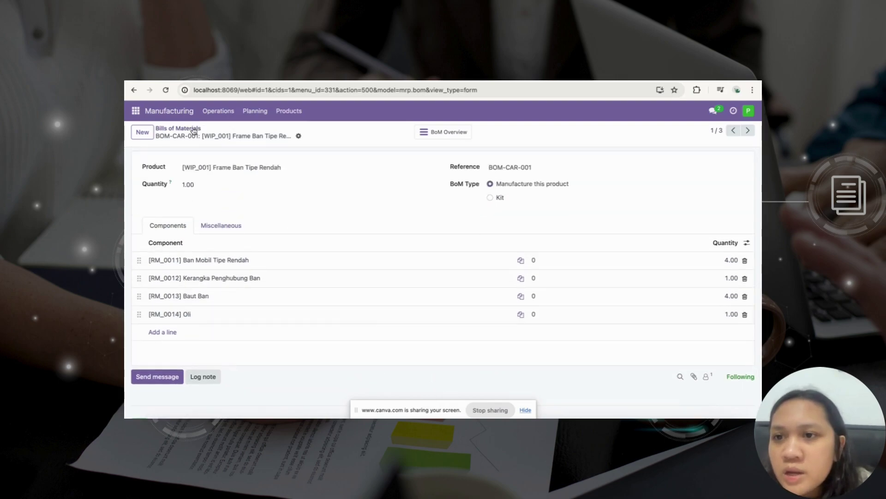
click(192, 129)
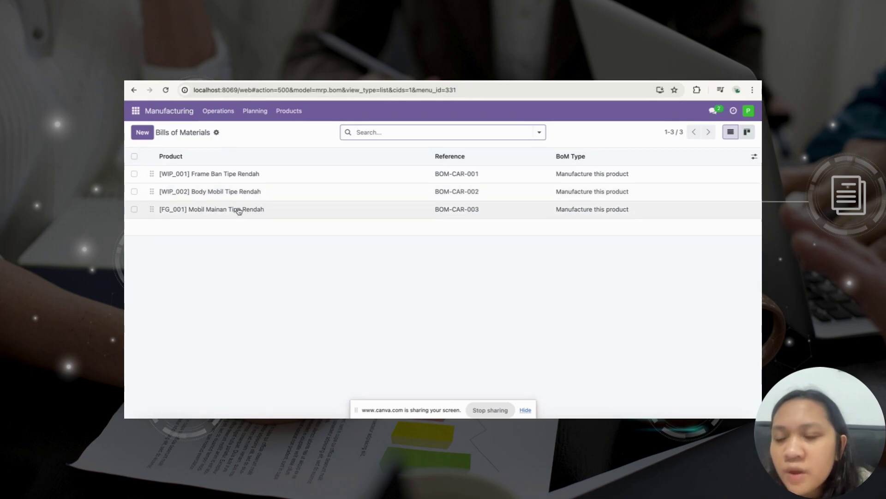
key(ctrl+Tab)
drag(233, 196, 486, 279)
key(ctrl+Tab)
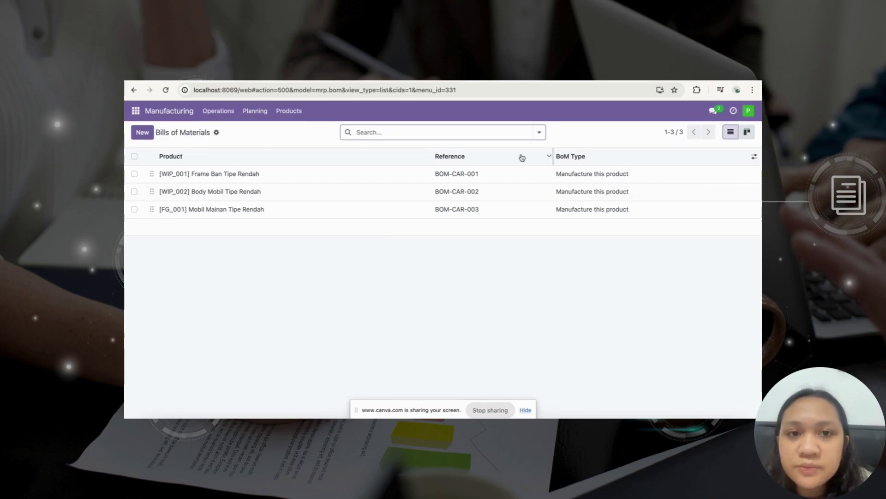
key(ctrl+Tab)
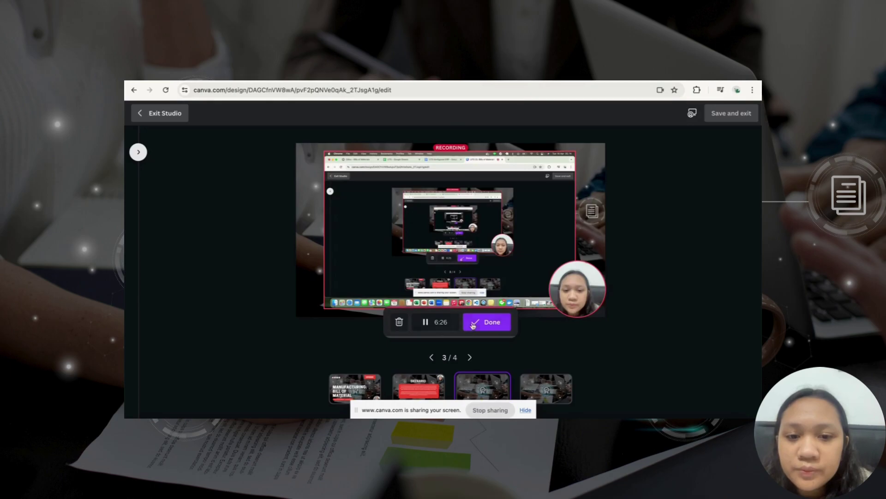
click(470, 327)
click(232, 80)
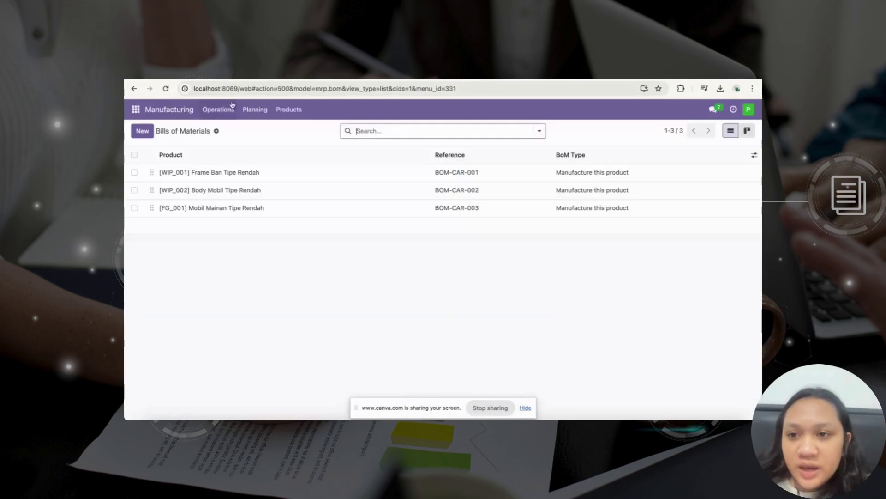
click(202, 178)
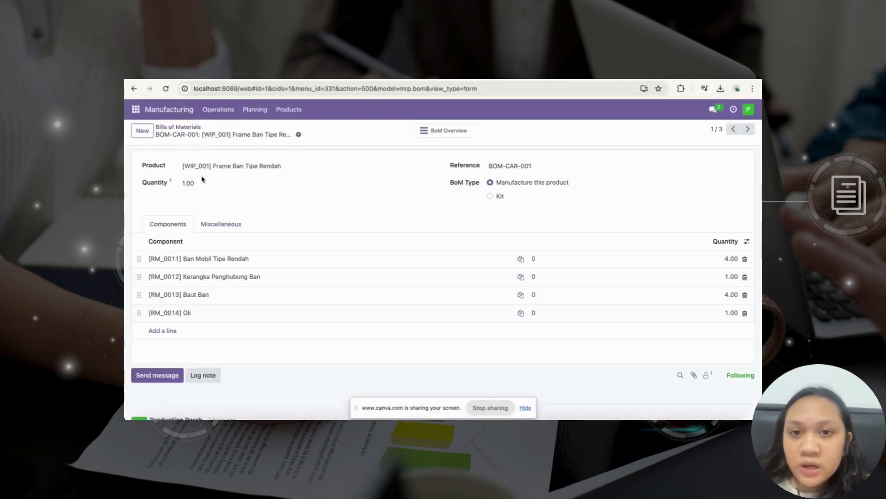
click(451, 134)
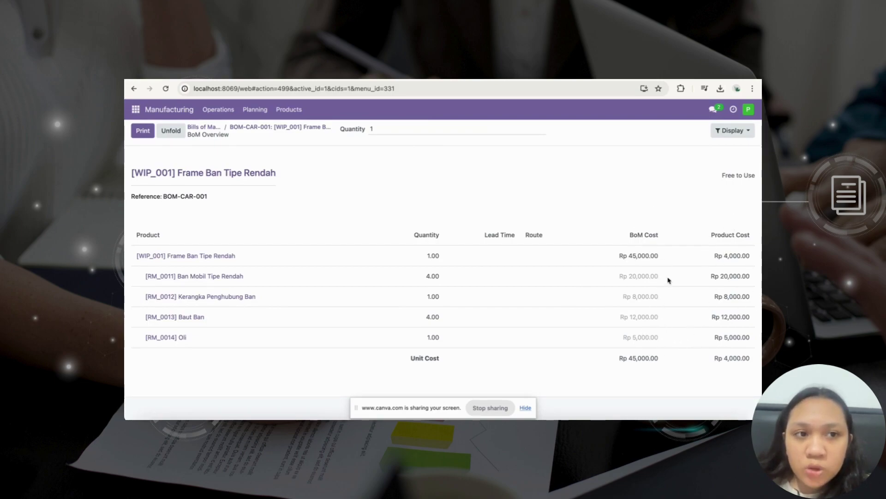
Print the BOM-CAR-001 BoM Overview and open the downloaded 'BoM Overview (1).pdf'.
click(143, 132)
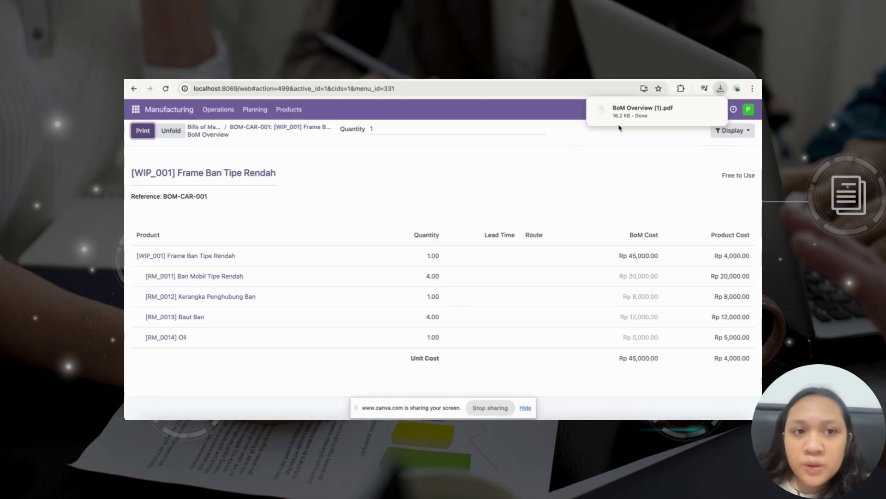
click(614, 113)
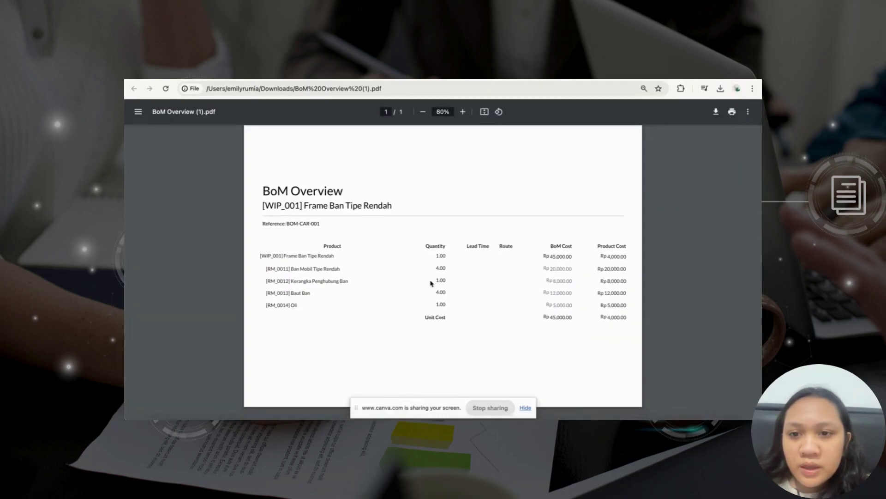
scroll(431, 283, up, 3)
drag(424, 239, 642, 300)
click(642, 301)
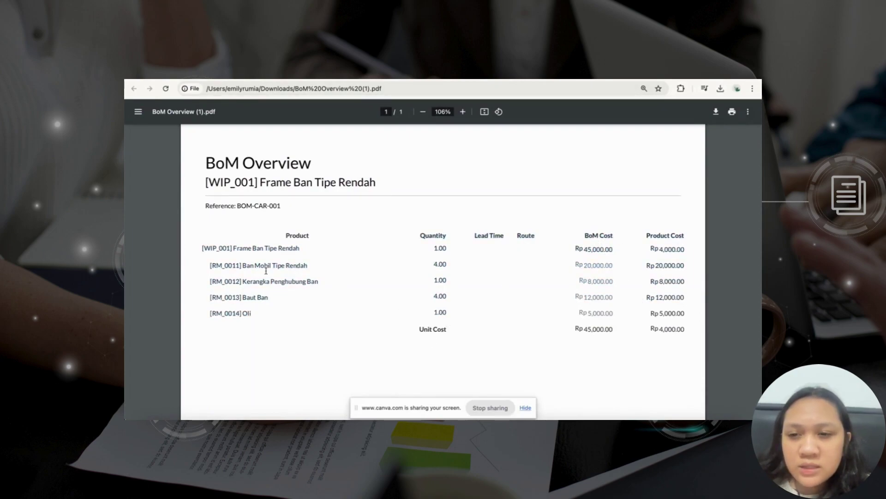
drag(233, 249, 300, 249)
click(299, 249)
key(ctrl+Tab)
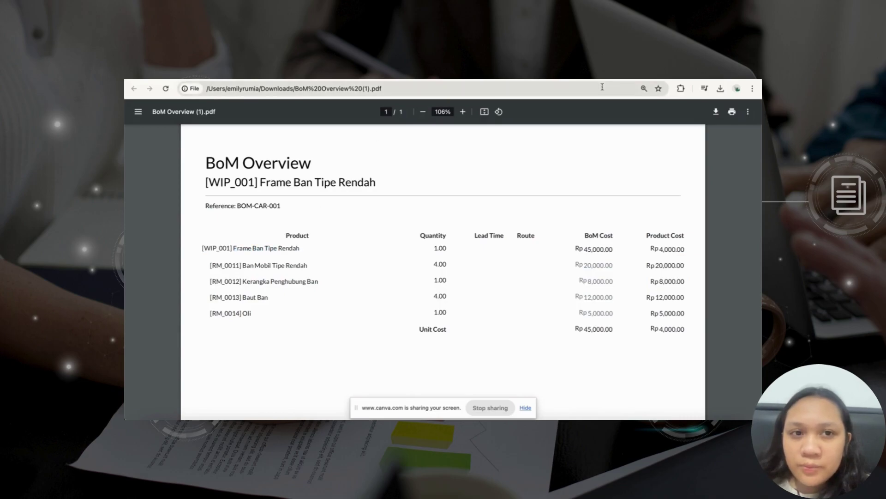